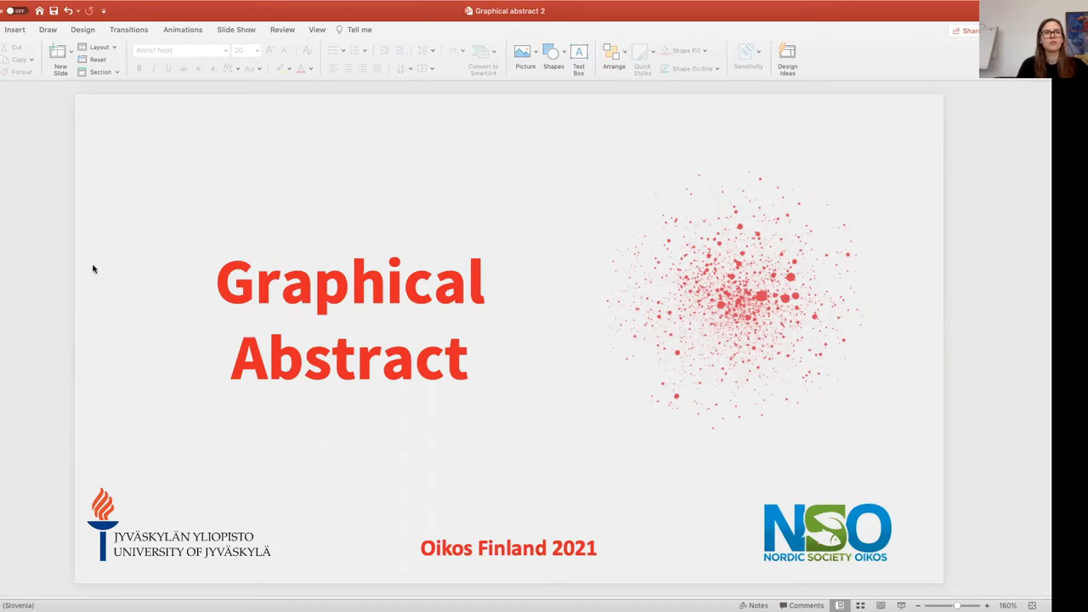
# Step: Scroll past the agenda to the information overload slide with the 175 zettabytes figure
pyautogui.scroll(-3, 93, 269)
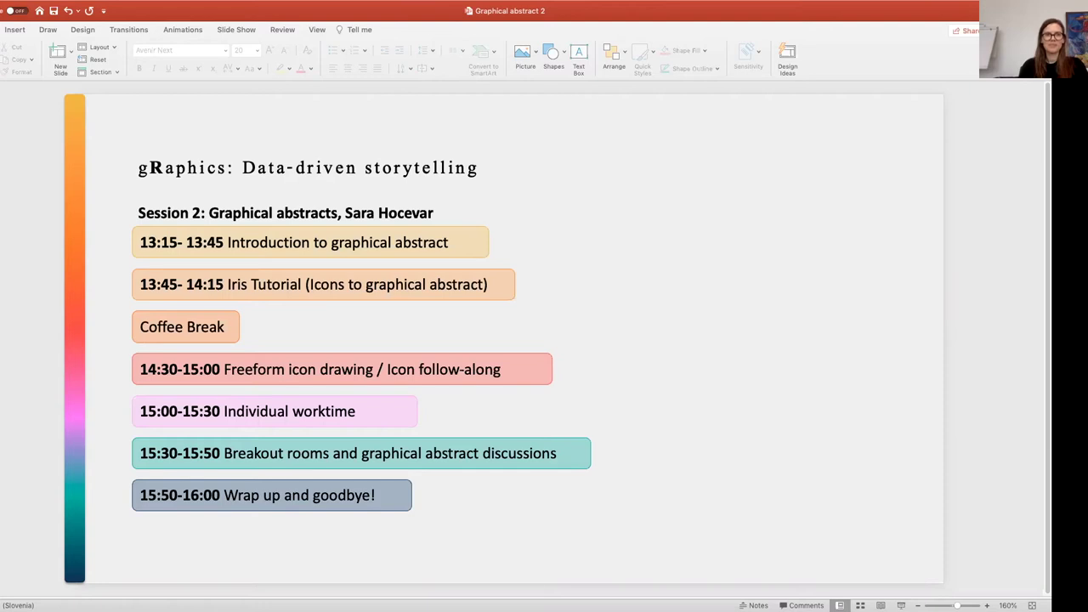
pyautogui.press('Down')
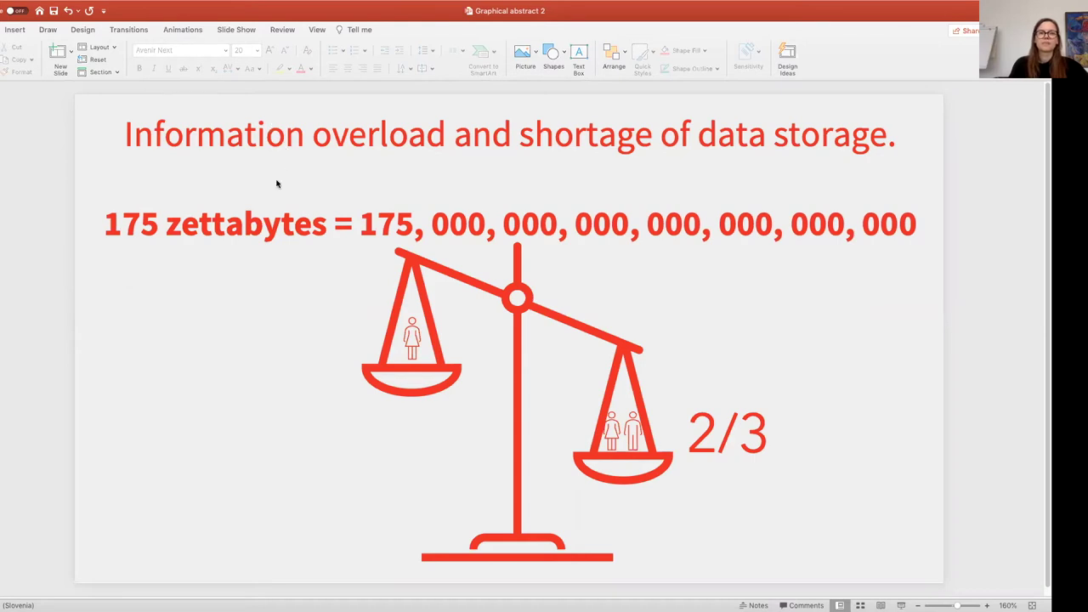
# Step: Scroll to the slide on 30 000 journals and 8000 articles per day
pyautogui.scroll(-1, 276, 181)
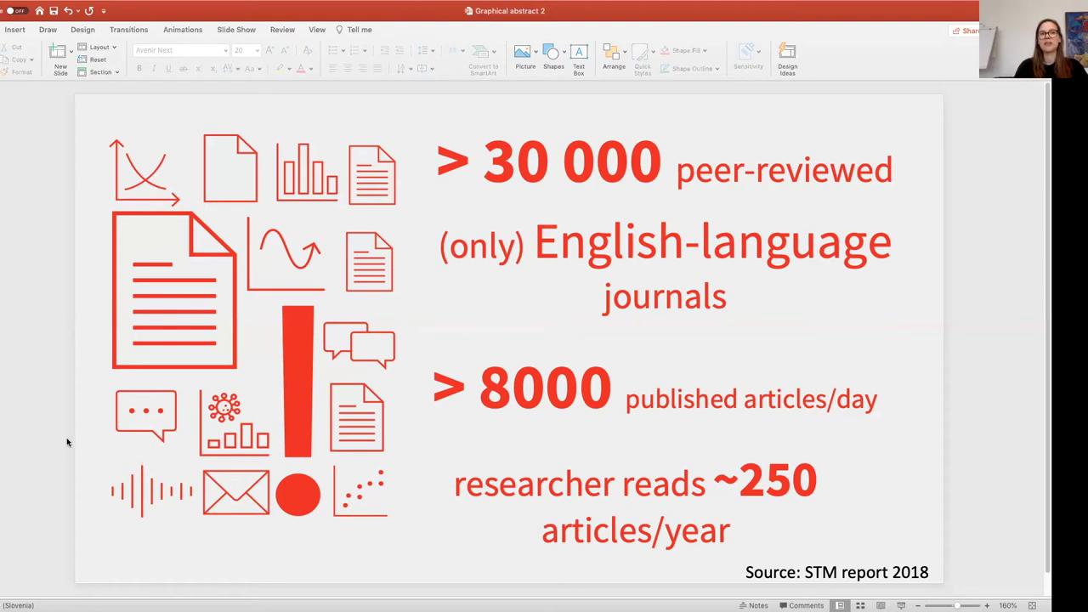
# Step: Advance to the simultaneous versus sequential processing slide with the clock example
pyautogui.press('pagedown')
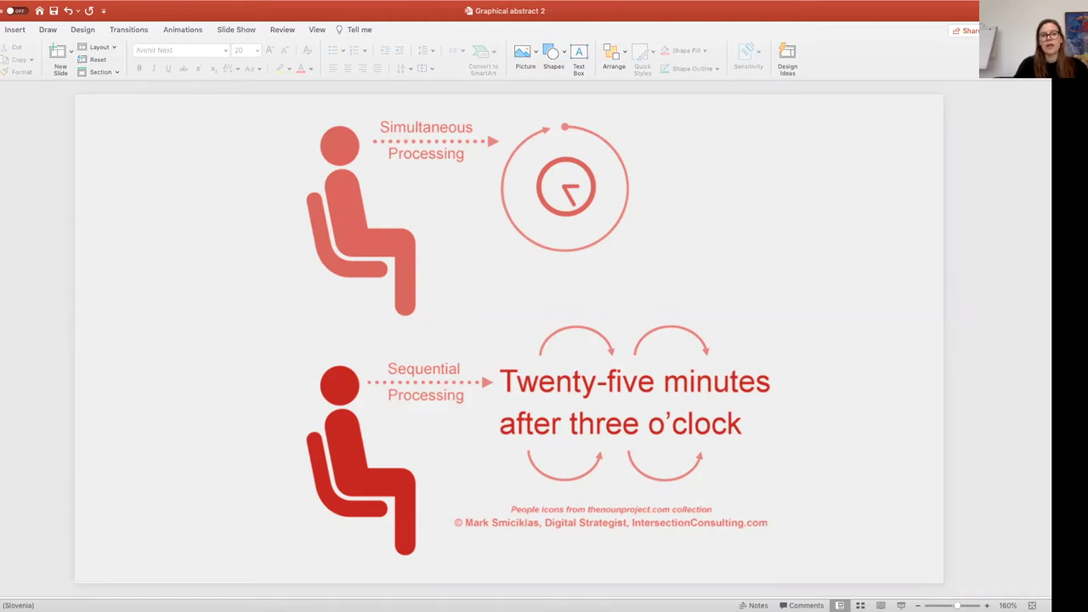
# Step: Step through the Graphical abstract definition and tree diagram slides to the nine-step checklist
pyautogui.press('pageup')
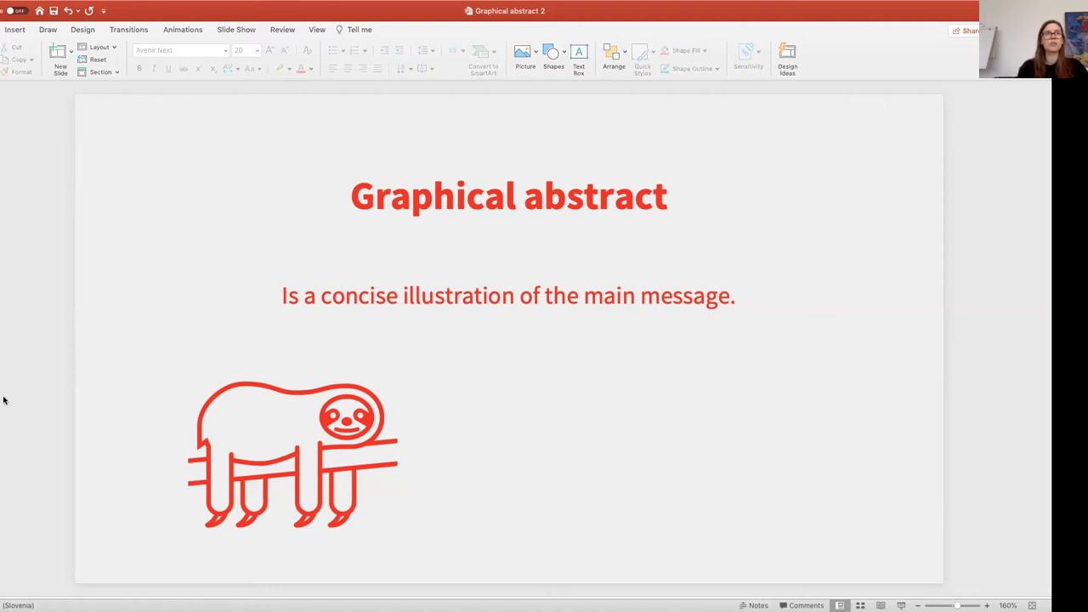
pyautogui.press('pagedown')
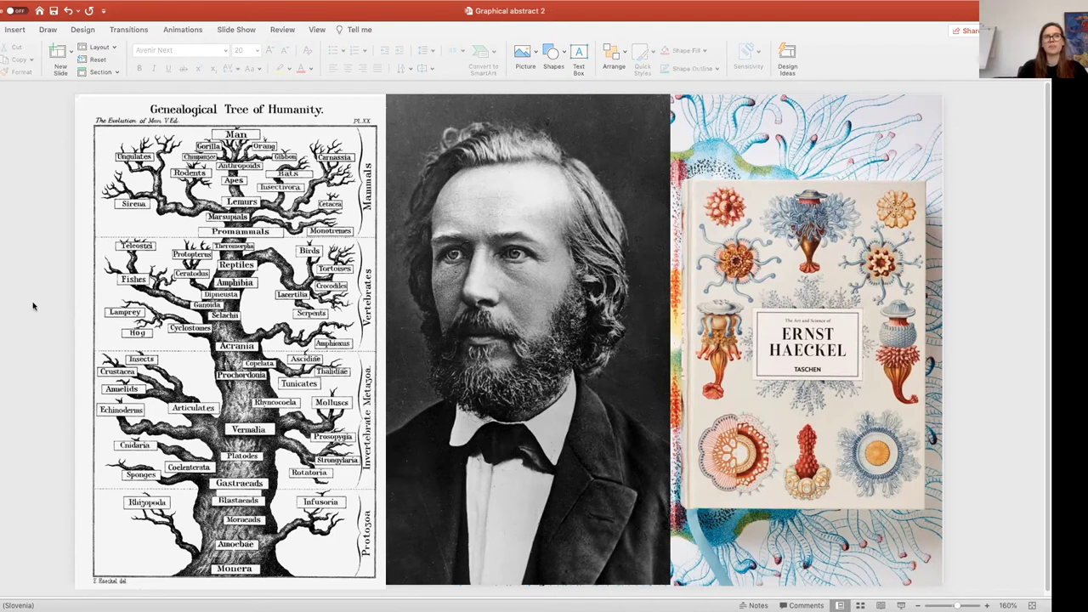
pyautogui.scroll(-2, 33, 304)
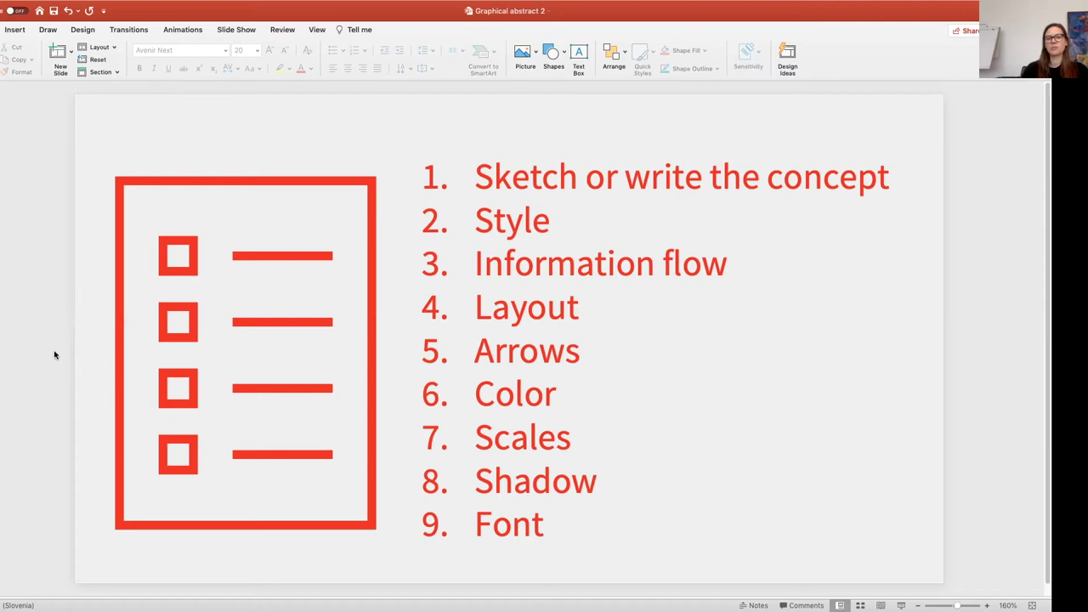
# Step: Advance through the '1. Write/Sketch the concept' slide to the '2. Style' slide
pyautogui.press('pagedown')
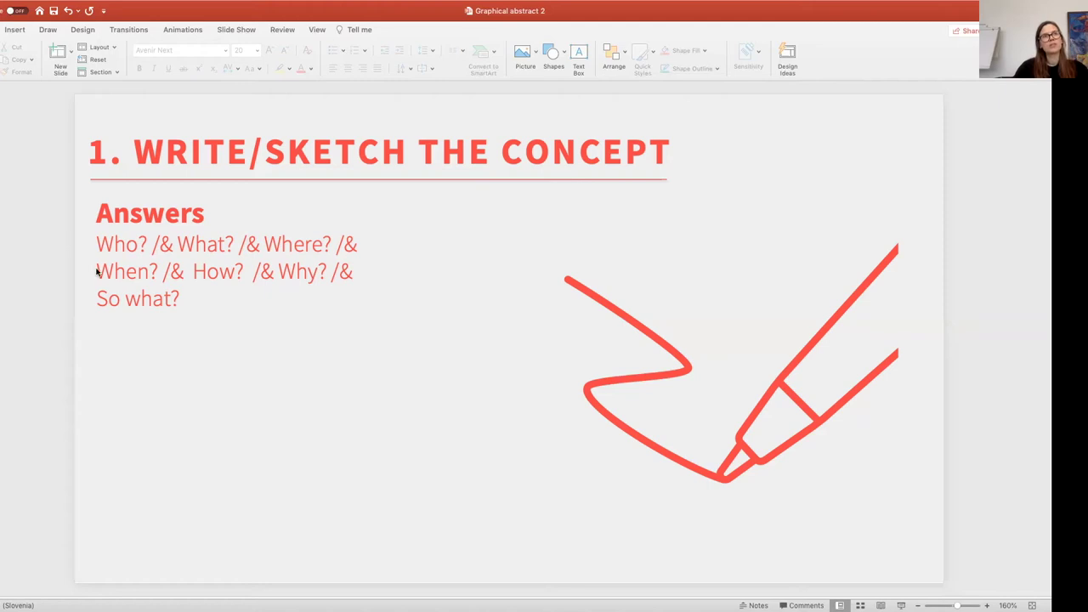
pyautogui.press('pagedown')
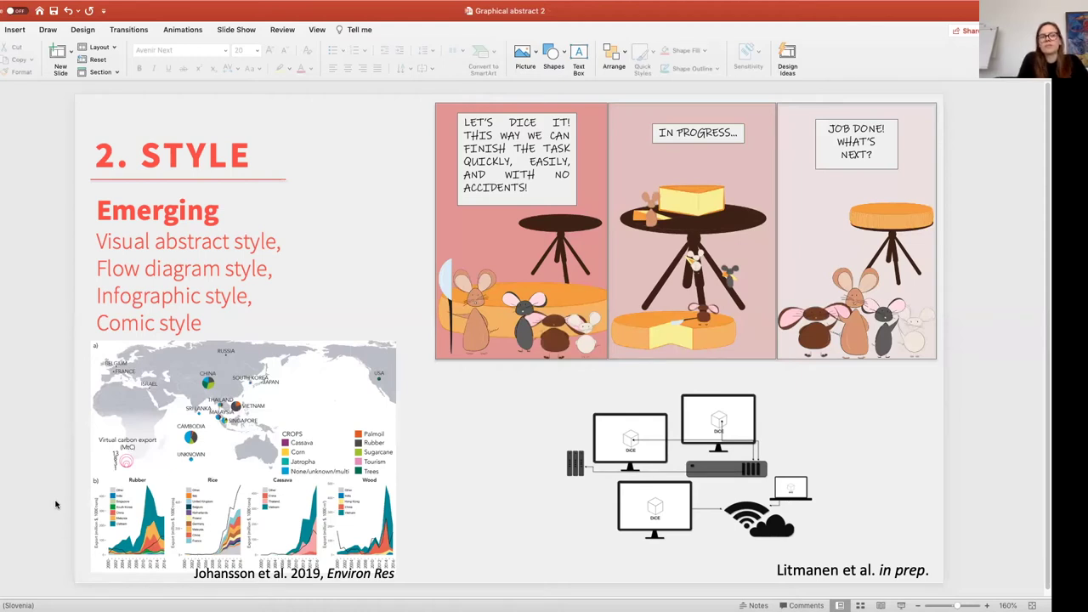
# Step: Advance to the 'Icons for the graphical abstract and manual' slide with mice and cheese
pyautogui.press('pagedown')
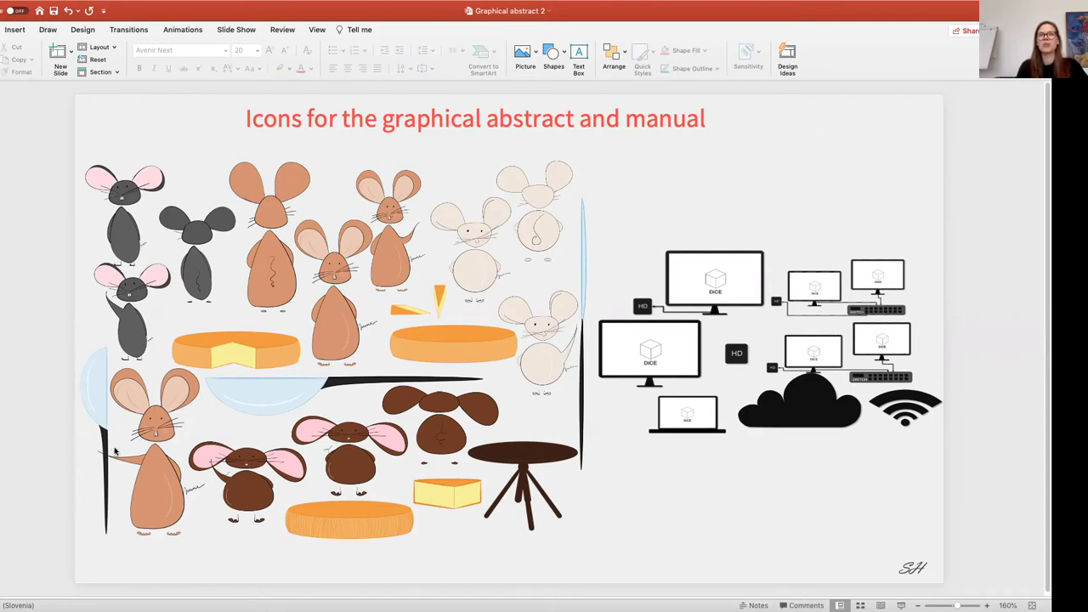
# Step: Advance to the '3. Layout' slide showing six example block arrangements
pyautogui.press('pagedown')
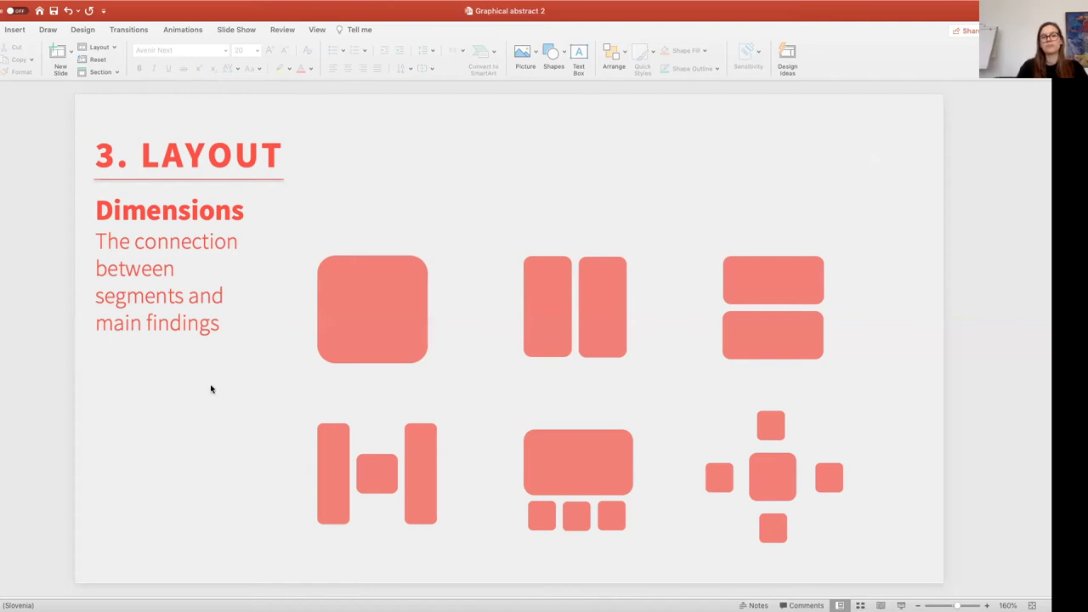
# Step: Advance to the '4. Information flow' slide on guiding the reader through the story
pyautogui.press('pagedown')
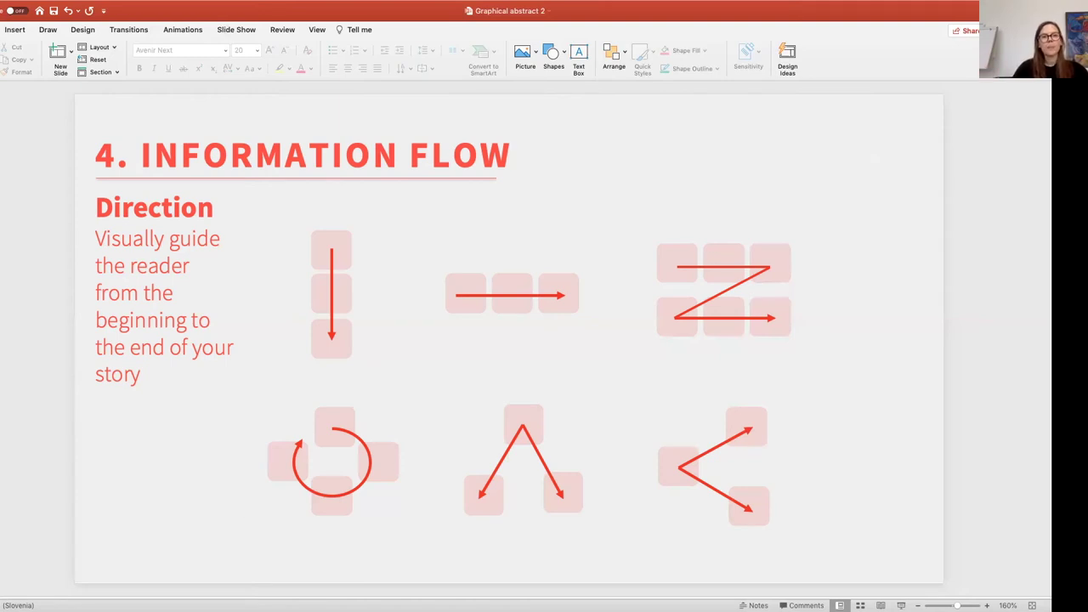
# Step: Advance to the '5. Colour' slide listing Paletton, Color.adobe and Color.hunt
pyautogui.press('Down')
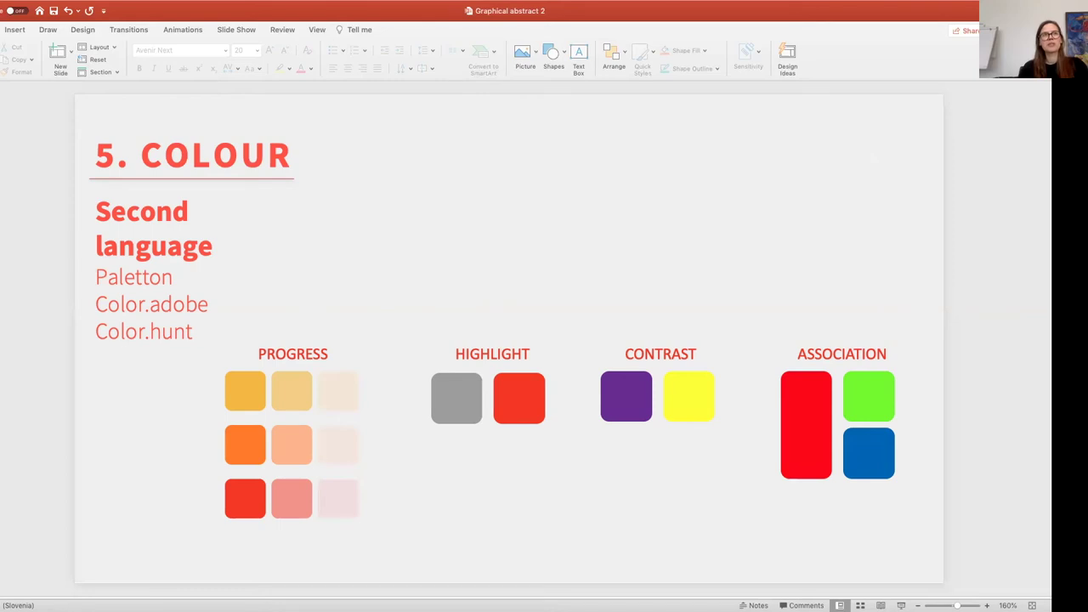
pyautogui.press('Down')
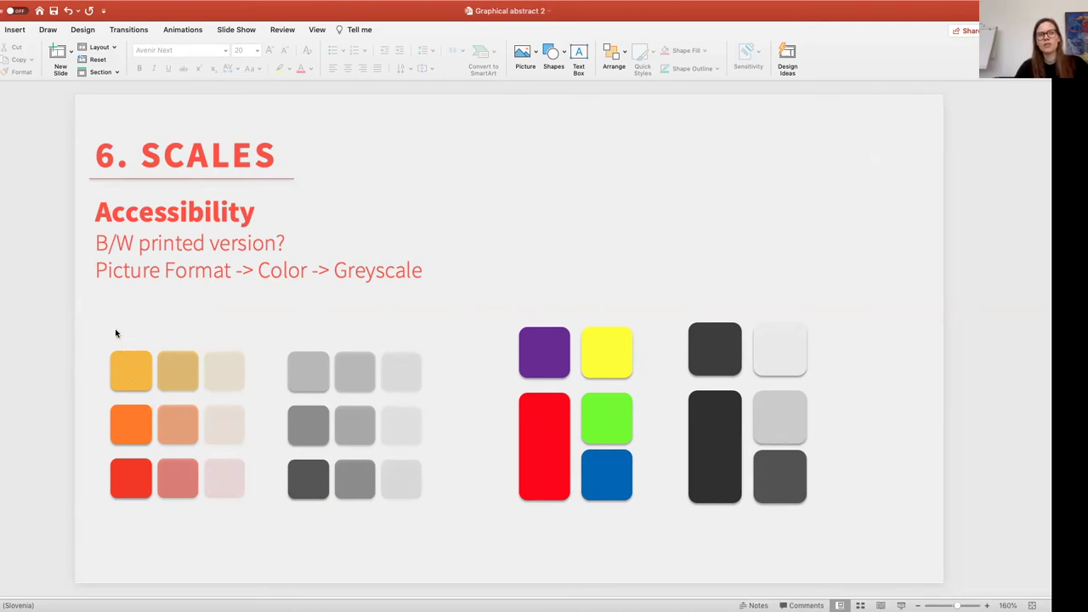
# Step: Screenshot the orange 3×3 swatch grid and paste it onto the '6. Scales' slide
pyautogui.press('super+shift+4')
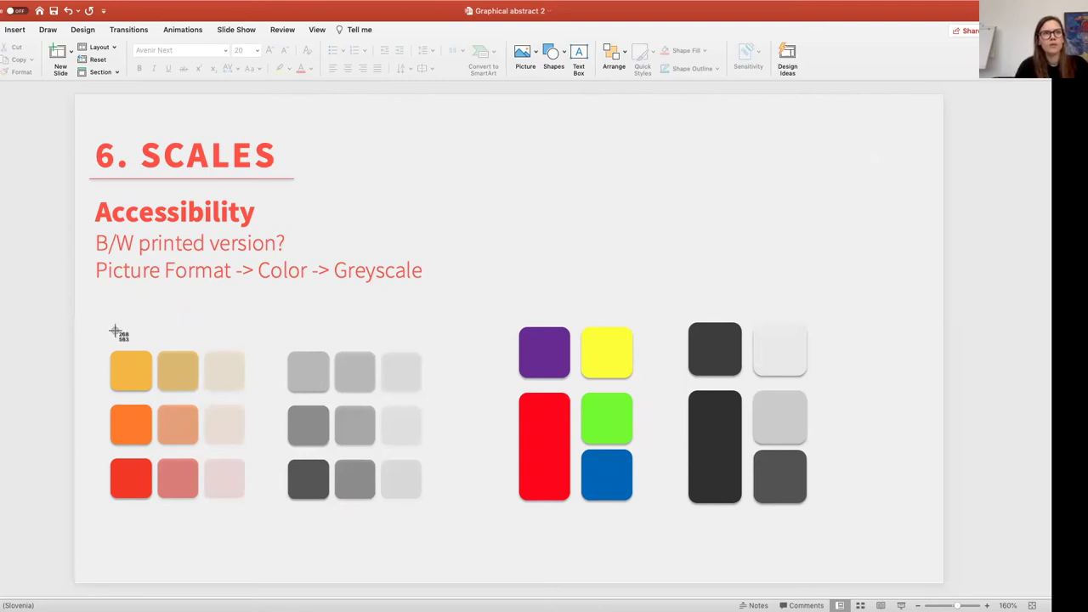
pyautogui.moveTo(95, 333); pyautogui.dragTo(264, 520)
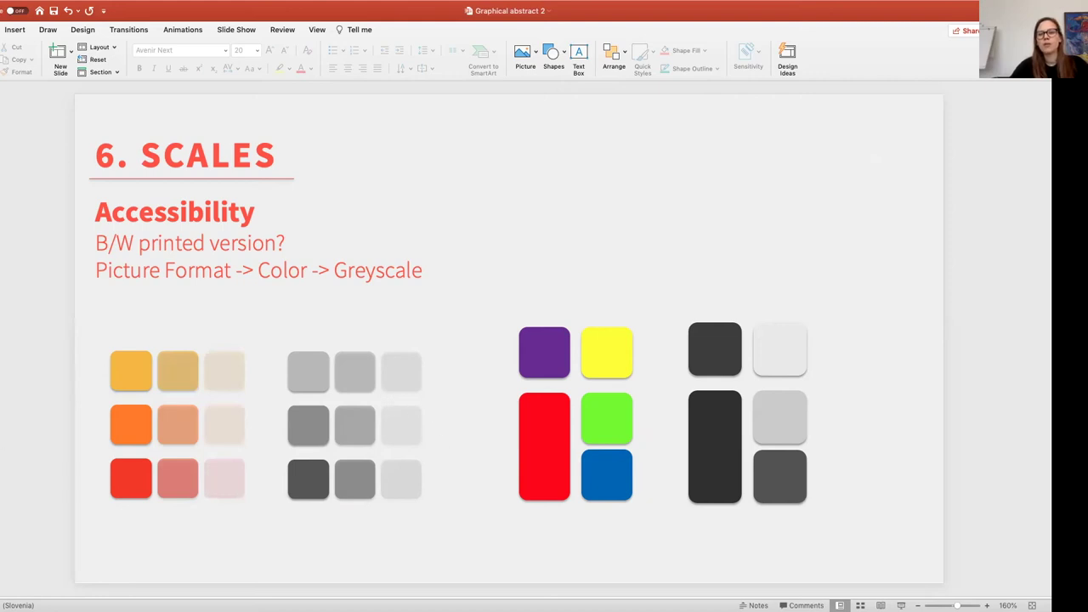
pyautogui.press('super+v')
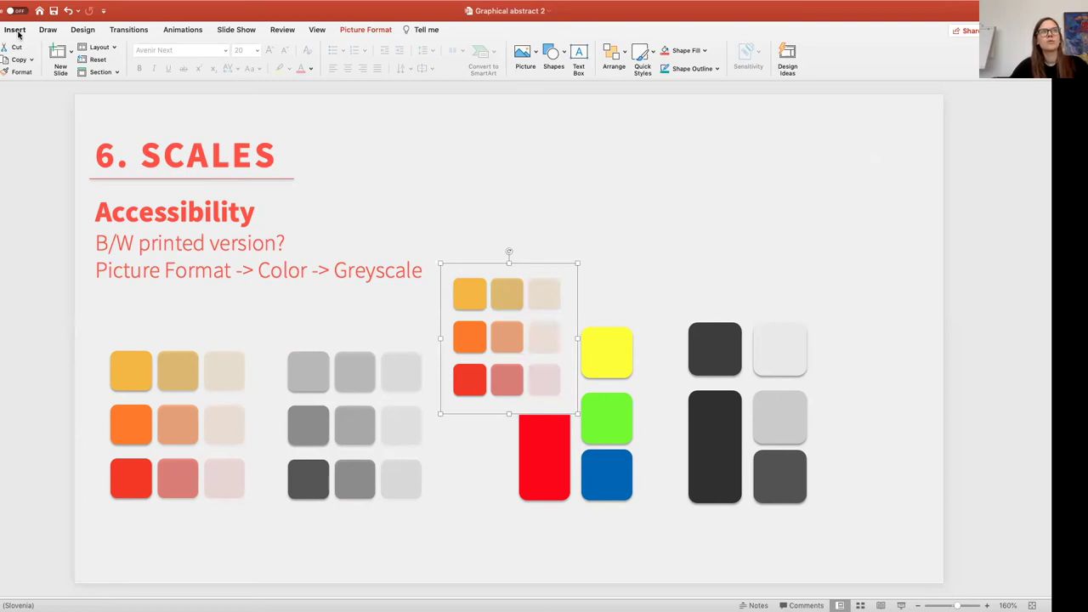
# Step: Recolour the pasted swatch picture to greyscale using Picture Format > Colour
pyautogui.click(372, 32)
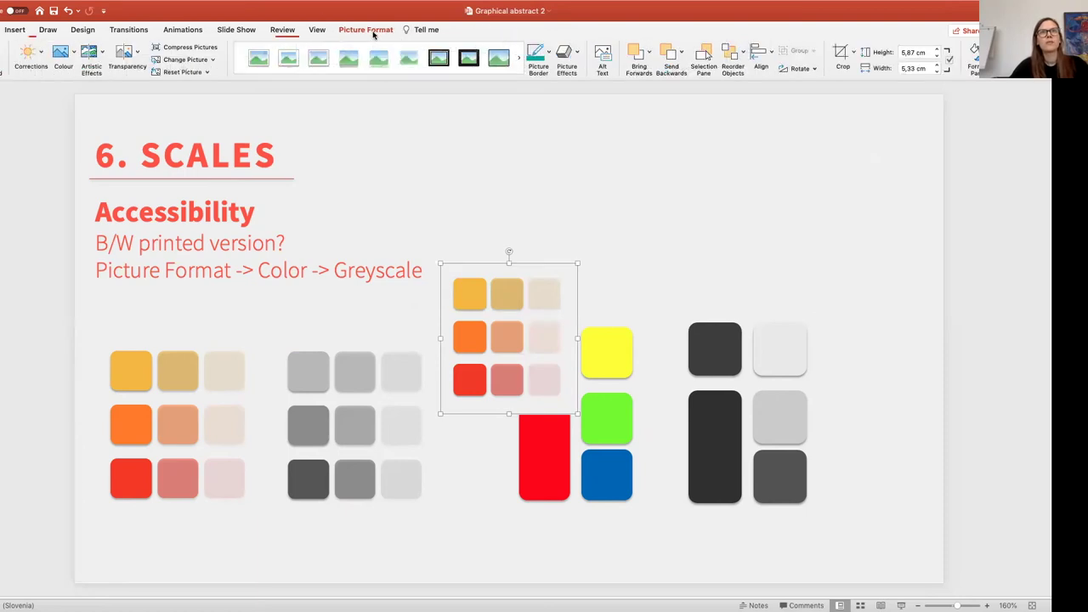
pyautogui.click(72, 61)
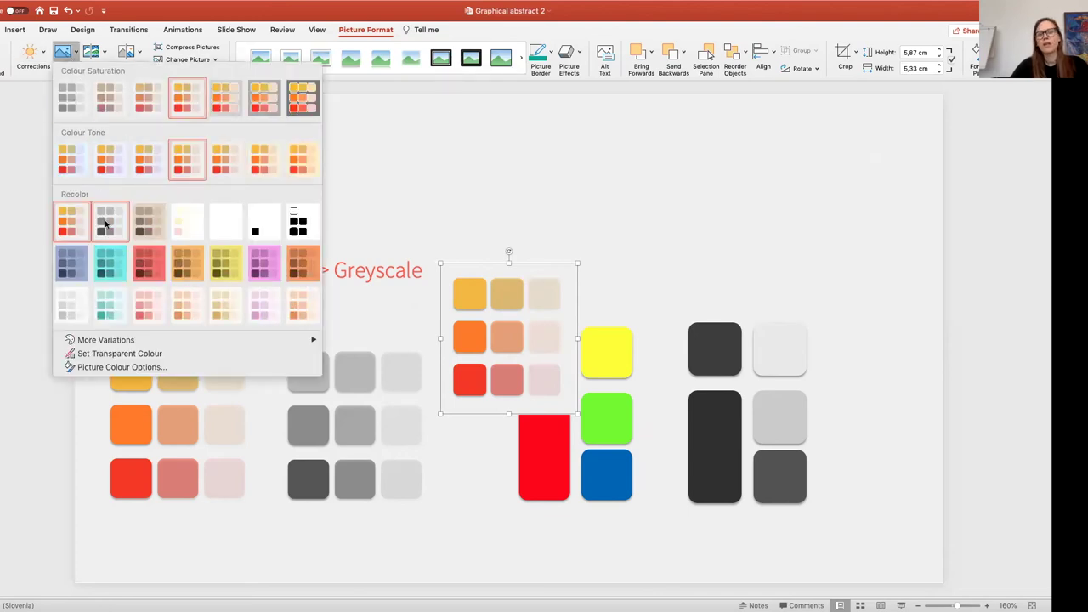
pyautogui.press('Escape')
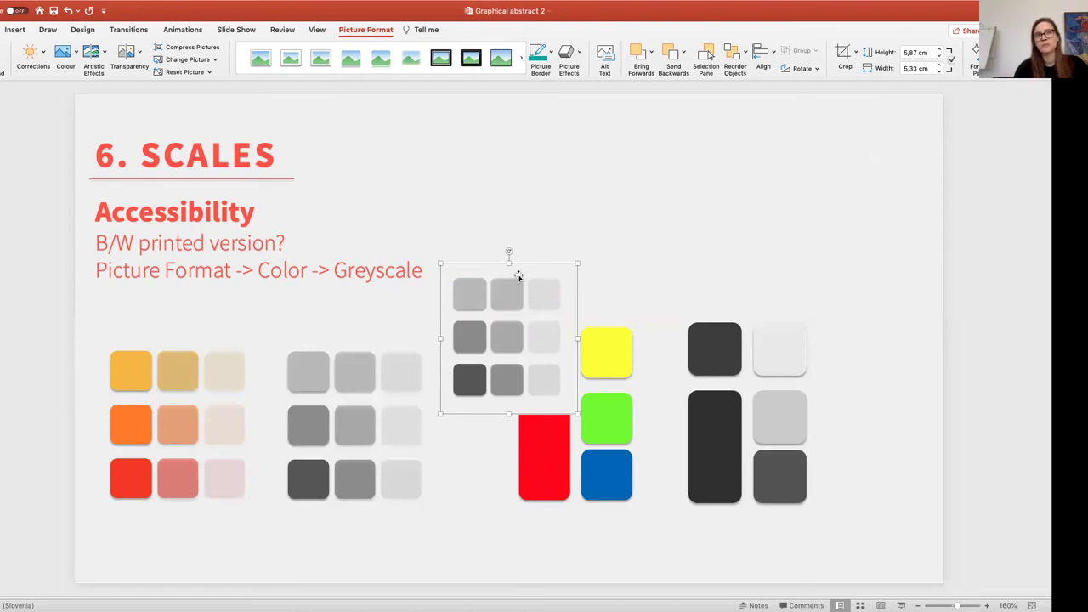
# Step: Delete the pasted greyscale swatch picture from the 6. SCALES slide
pyautogui.press('Delete')
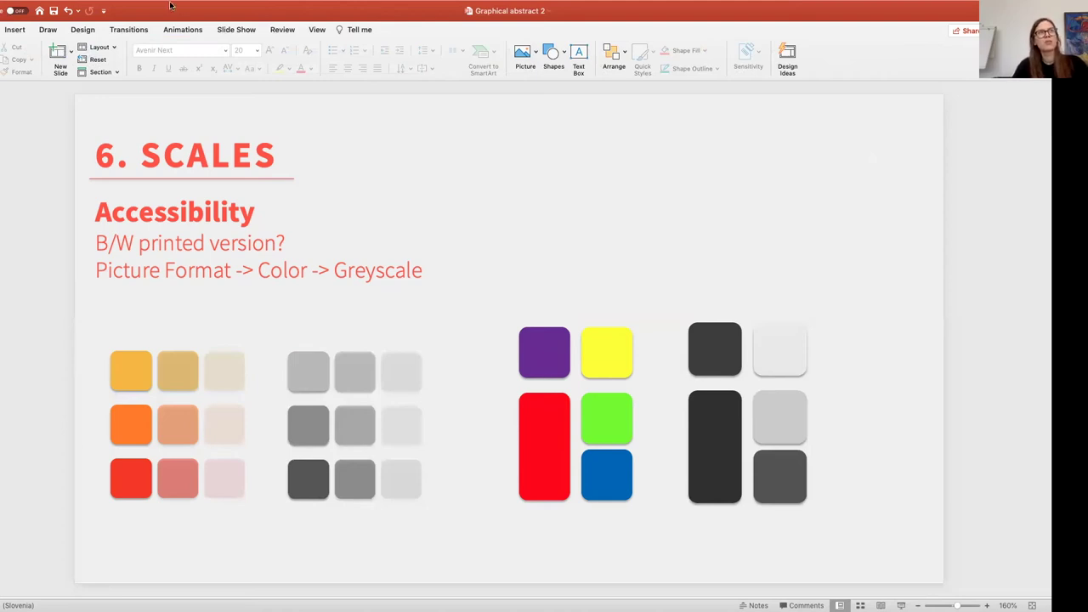
pyautogui.moveTo(107, 2)
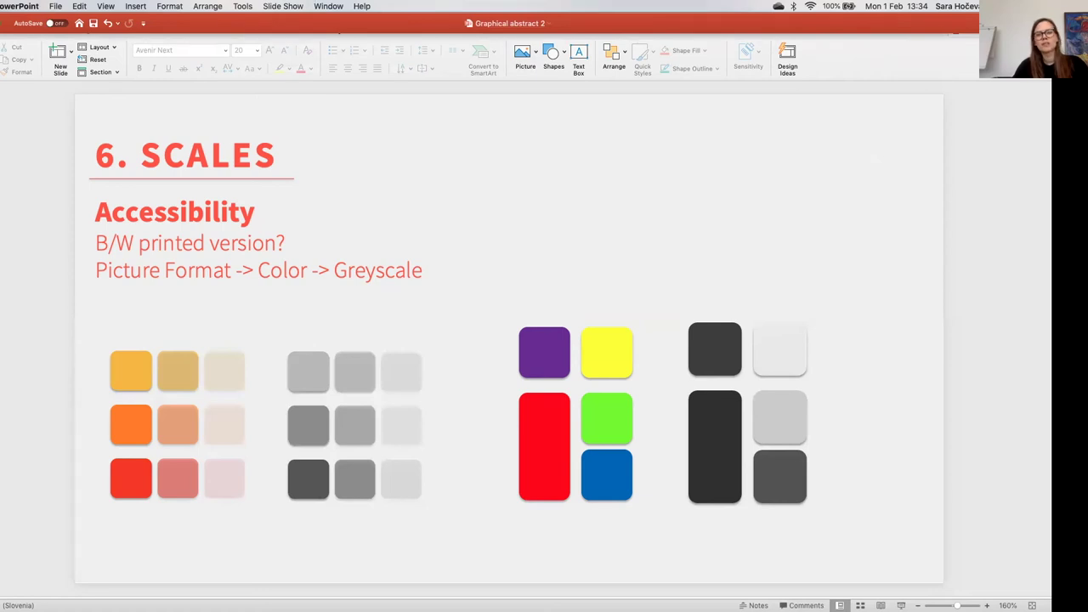
pyautogui.click(2, 6)
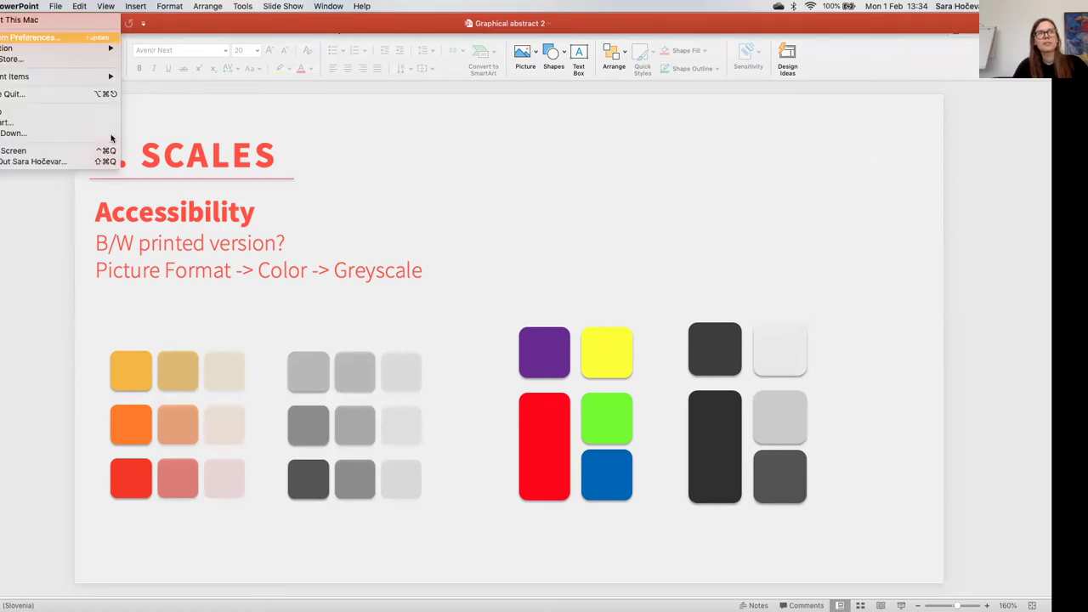
pyautogui.click(60, 243)
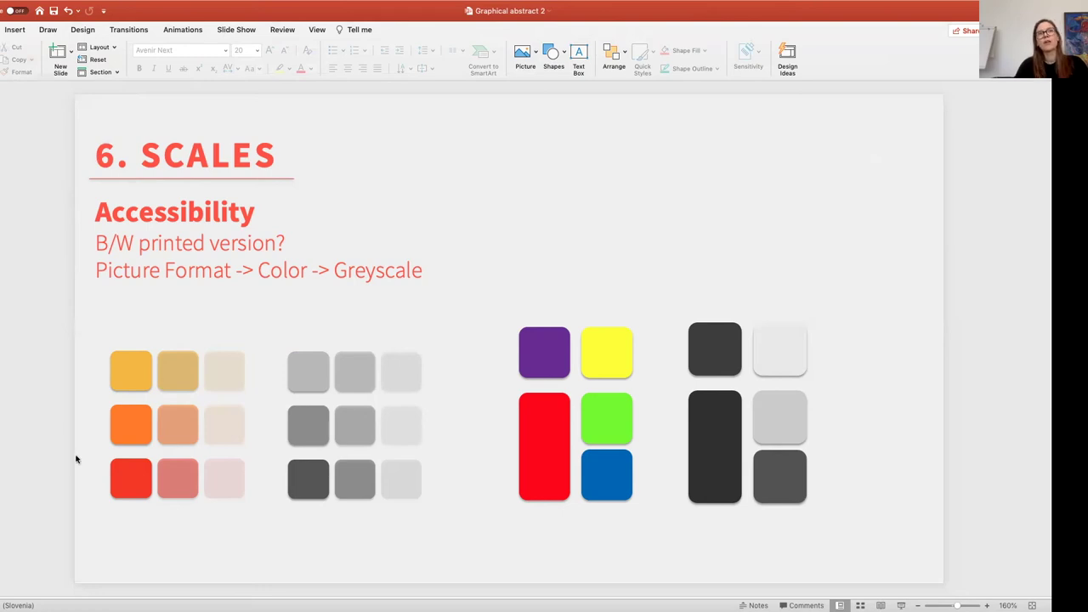
# Step: Advance from 6. SCALES to the 7. ARROWS slide
pyautogui.press('pagedown')
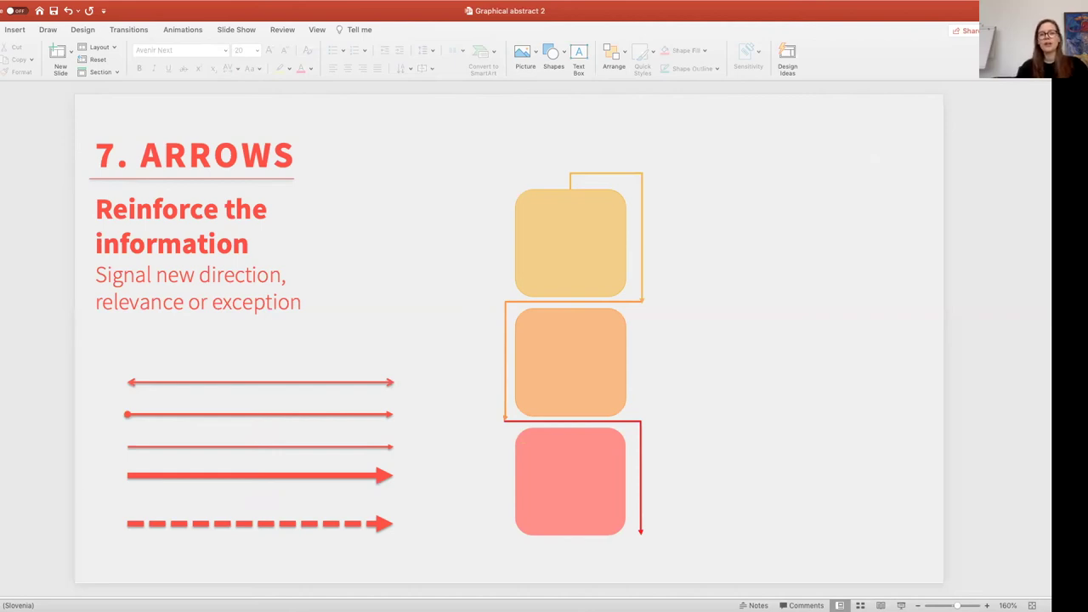
# Step: Pick the straight Arrow line from the Insert tab's Shapes gallery
pyautogui.click(15, 29)
pyautogui.click(15, 29)
pyautogui.click(15, 29)
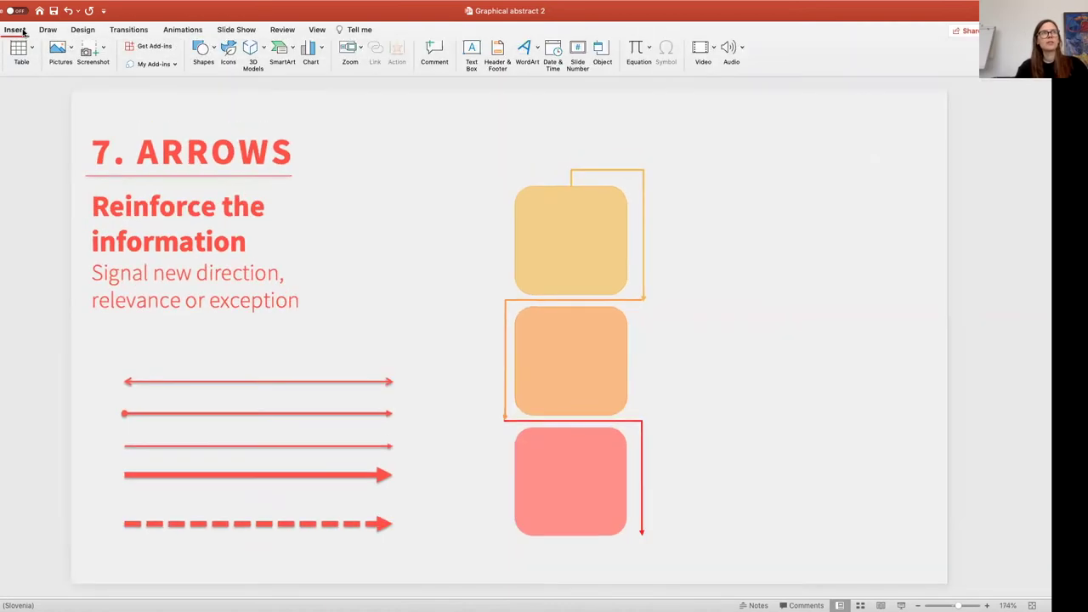
pyautogui.click(204, 53)
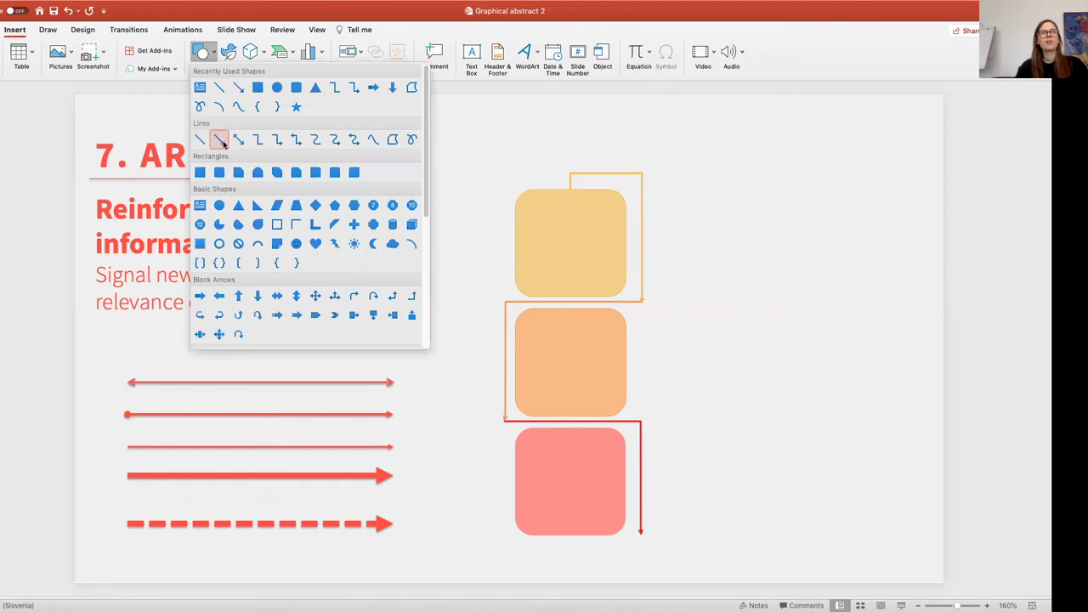
pyautogui.click(223, 143)
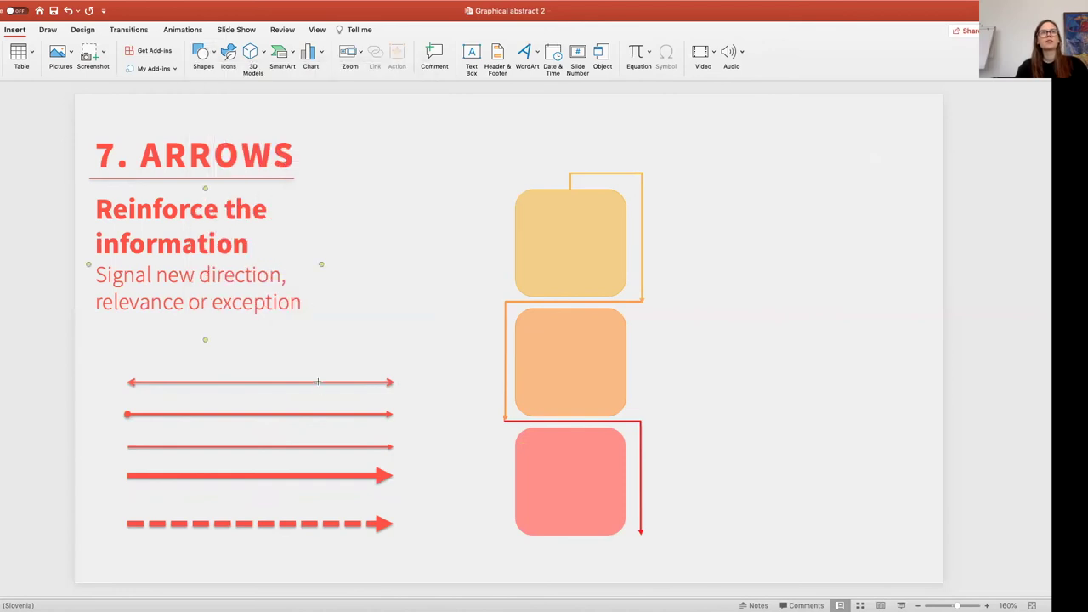
# Step: Draw an arrow line toward the orange box and give it a diamond starting arrowhead
pyautogui.moveTo(316, 366); pyautogui.dragTo(553, 365)
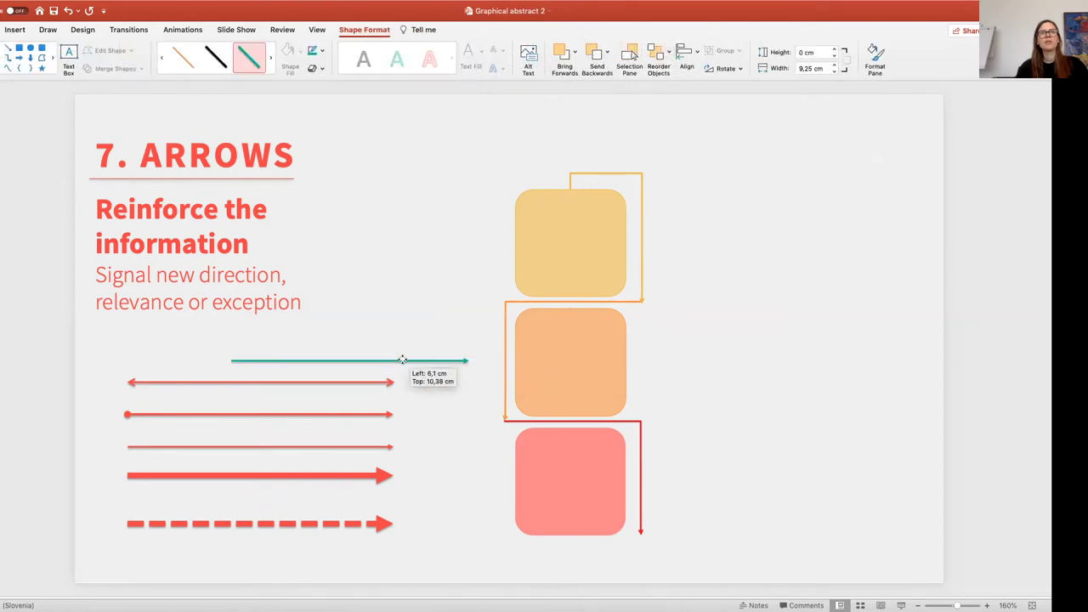
pyautogui.click(876, 60)
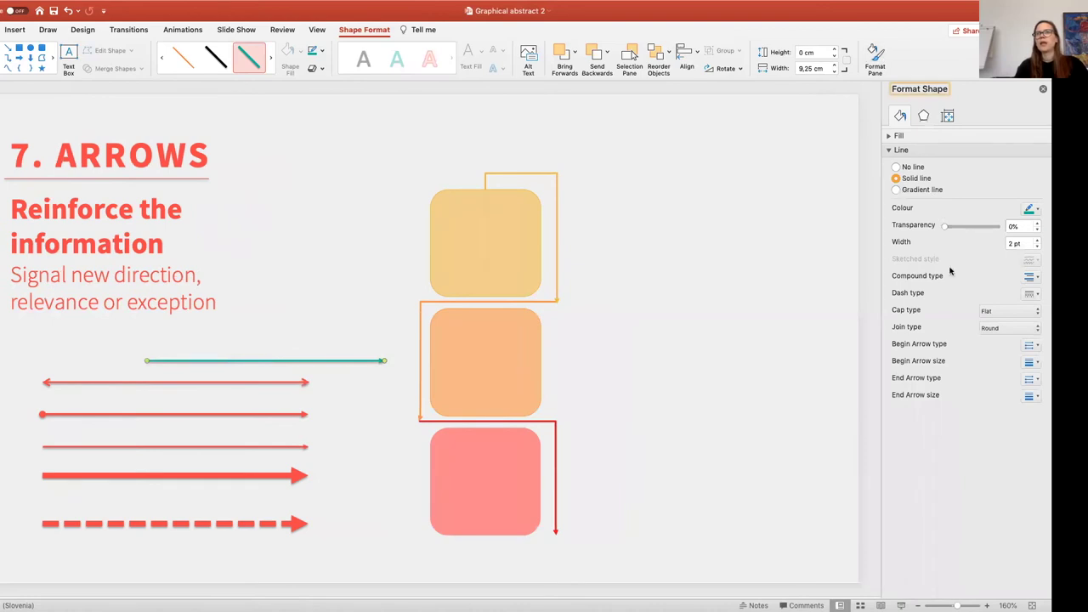
pyautogui.click(1036, 346)
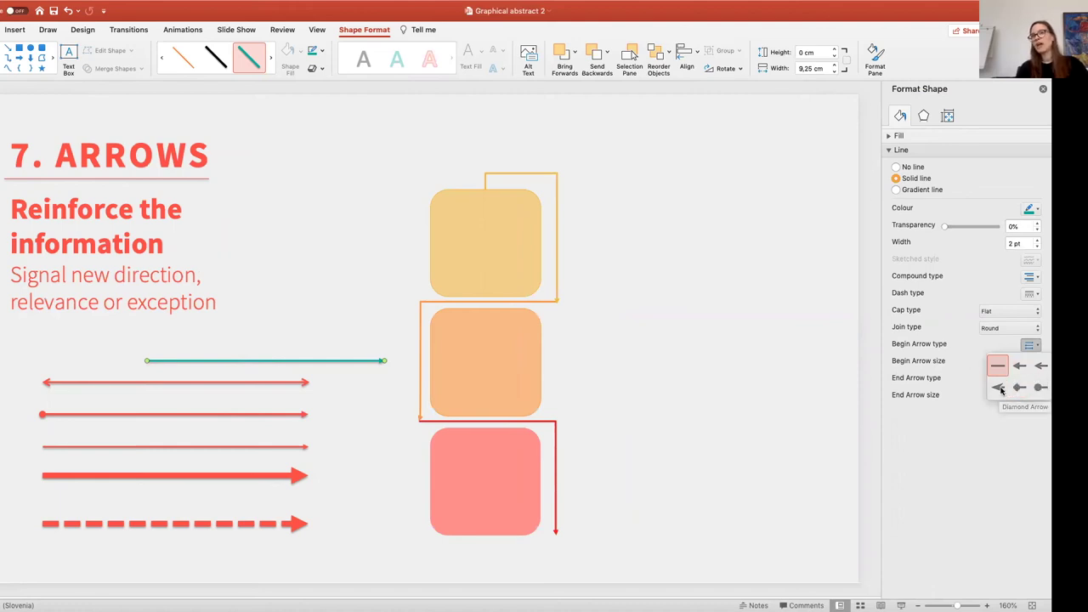
pyautogui.click(1018, 387)
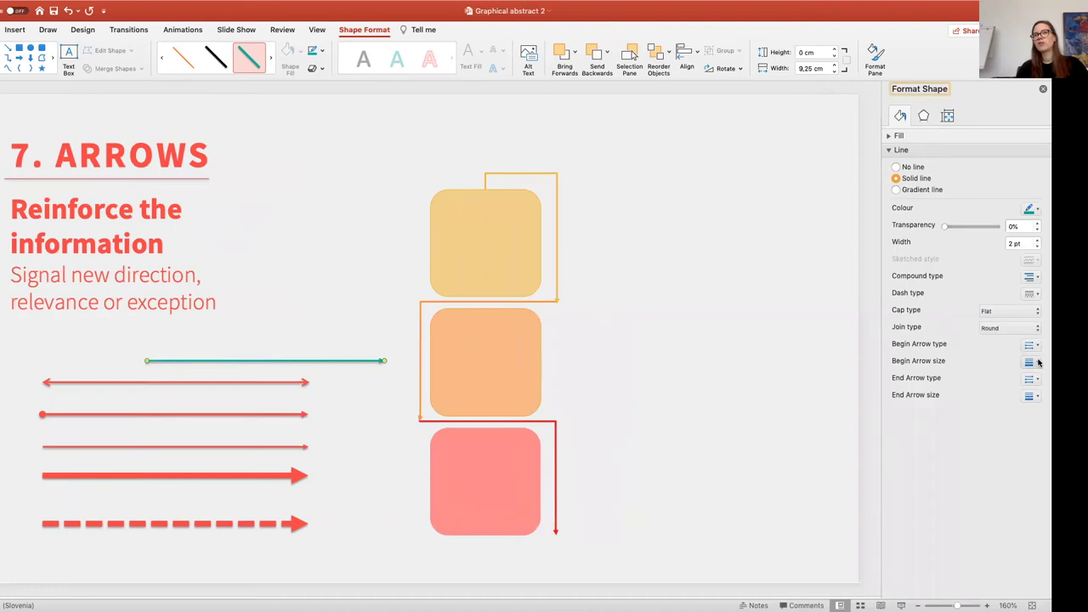
pyautogui.click(1037, 362)
pyautogui.click(1039, 428)
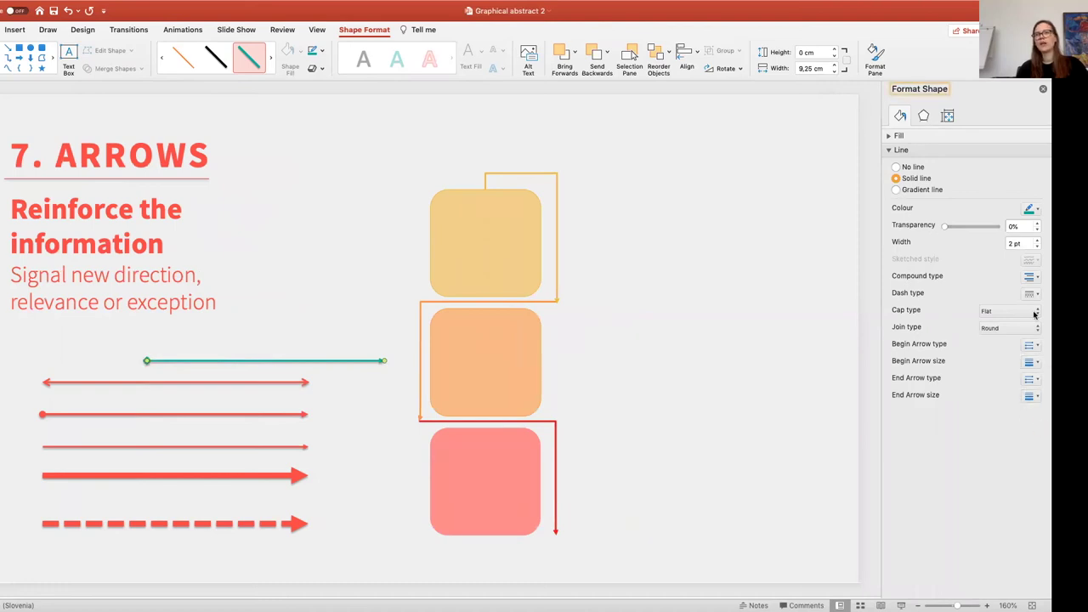
# Step: Set the new arrow's line width to 3.5 pt, then select the solid and dashed red arrows
pyautogui.click(1031, 277)
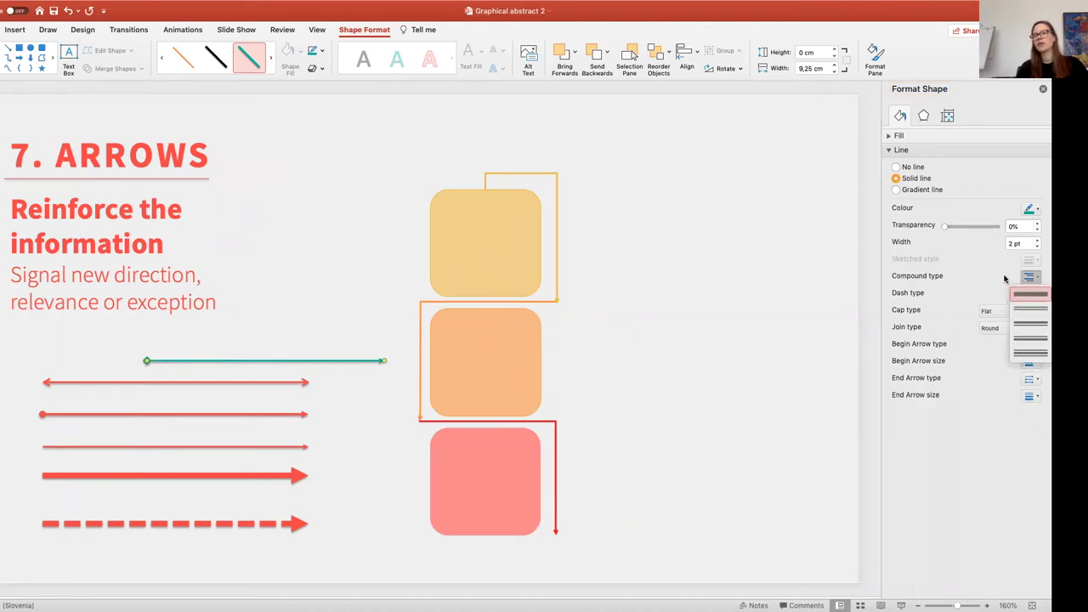
pyautogui.click(1006, 281)
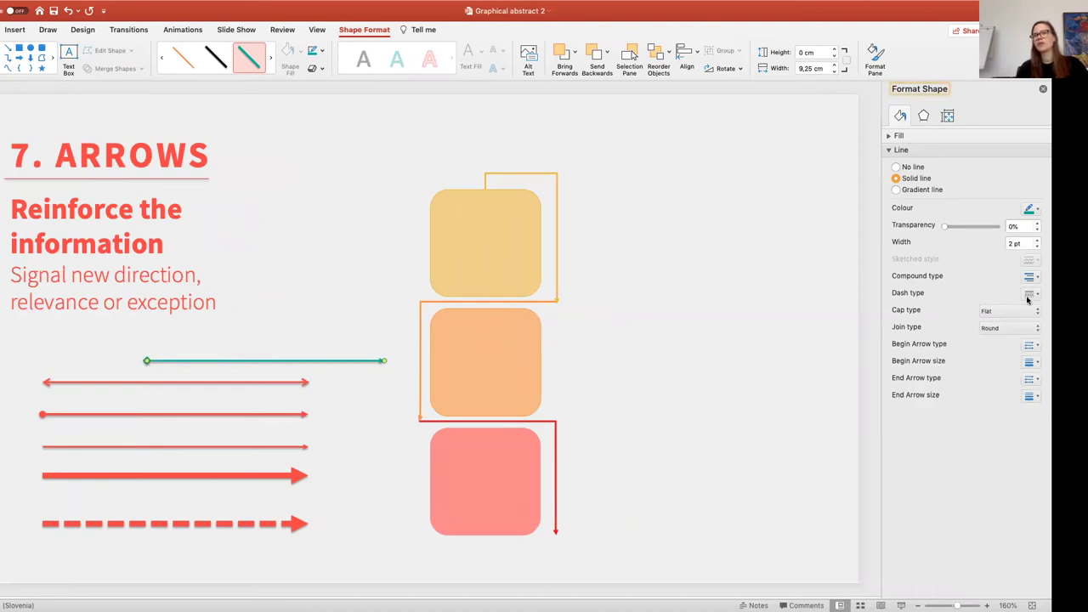
pyautogui.click(1040, 245)
pyautogui.click(1041, 244)
pyautogui.click(1040, 245)
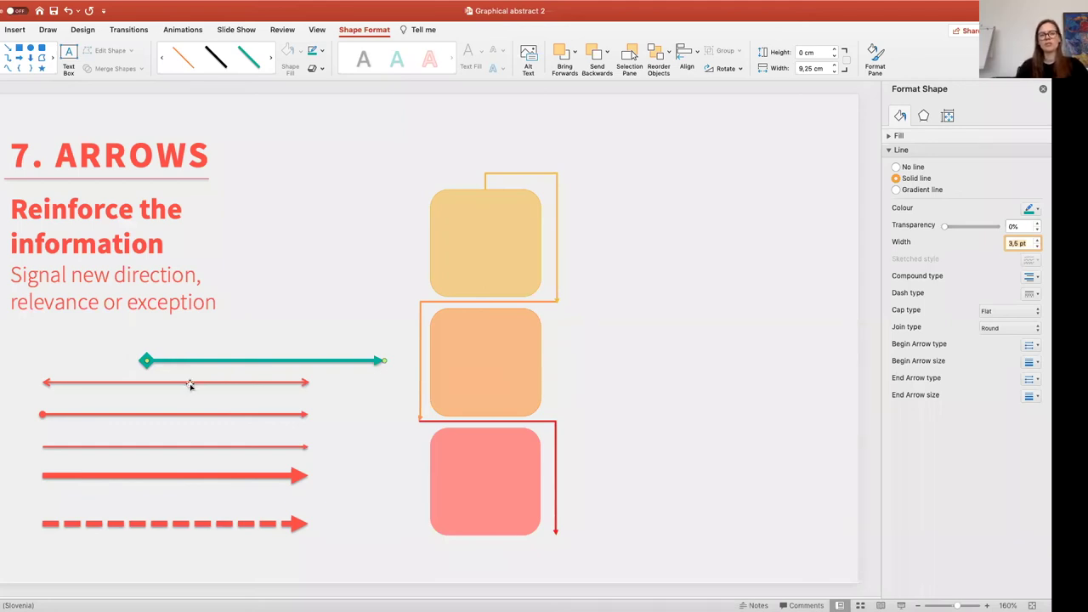
pyautogui.click(137, 475)
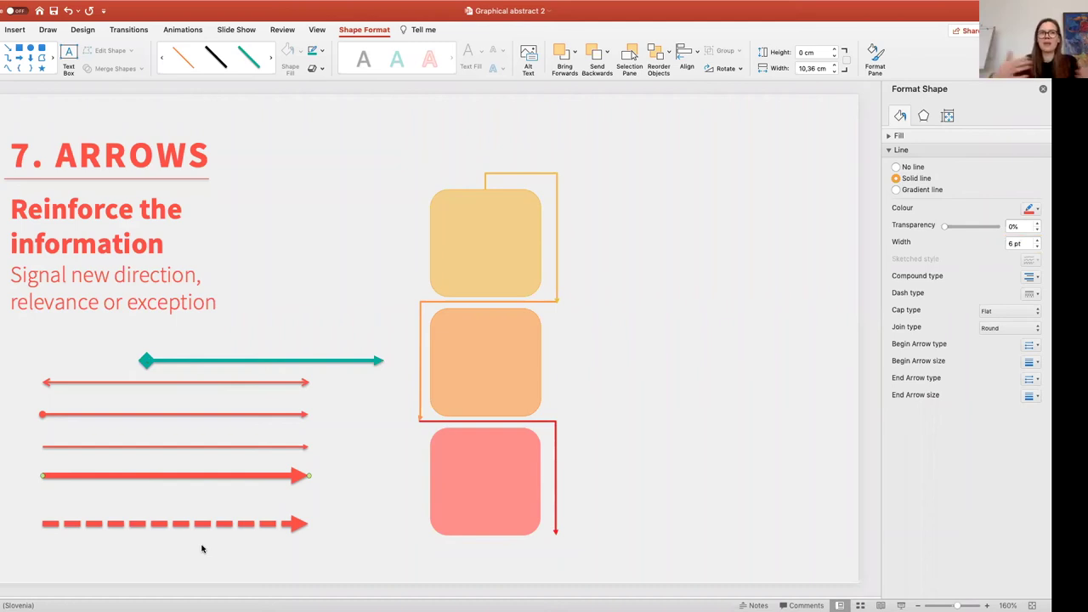
pyautogui.click(54, 524)
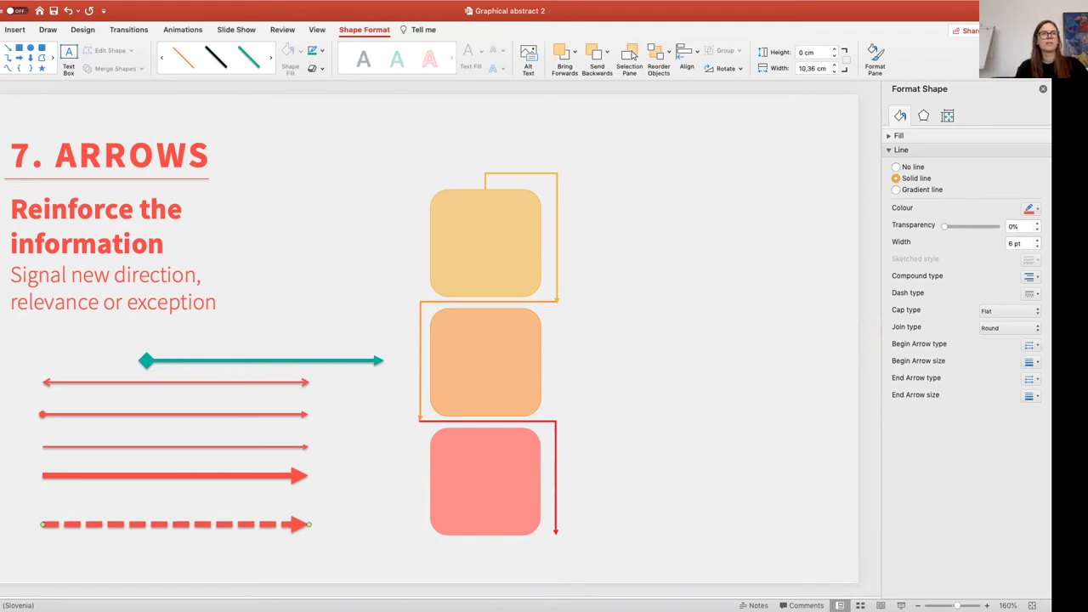
# Step: Step between the 8. TEXT and 9. SHADOW slides, finishing on 9. SHADOW
pyautogui.press('pagedown')
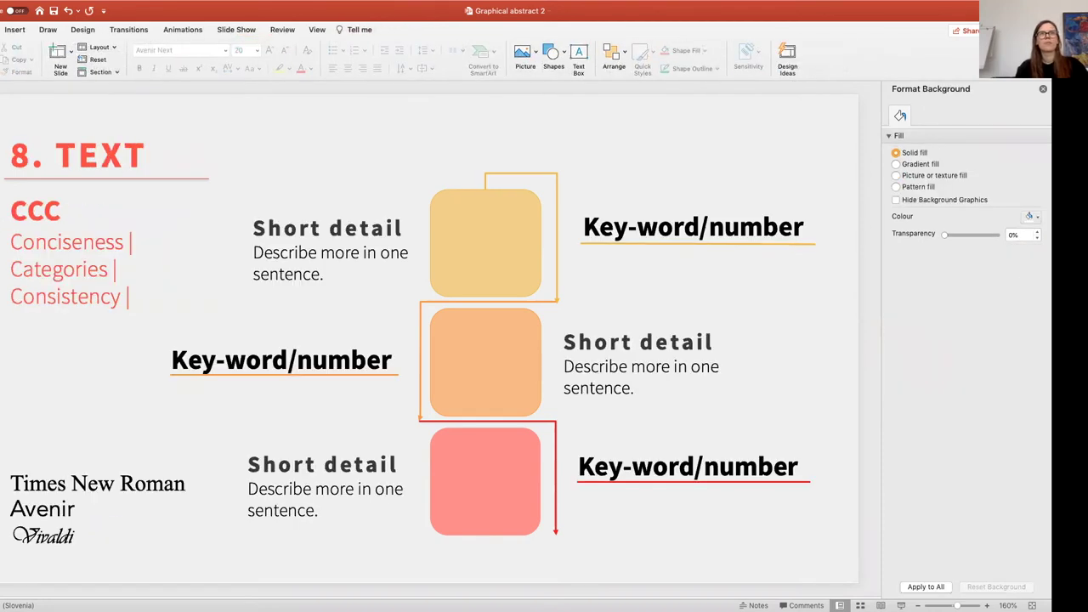
pyautogui.press('pagedown')
pyautogui.press('pageup')
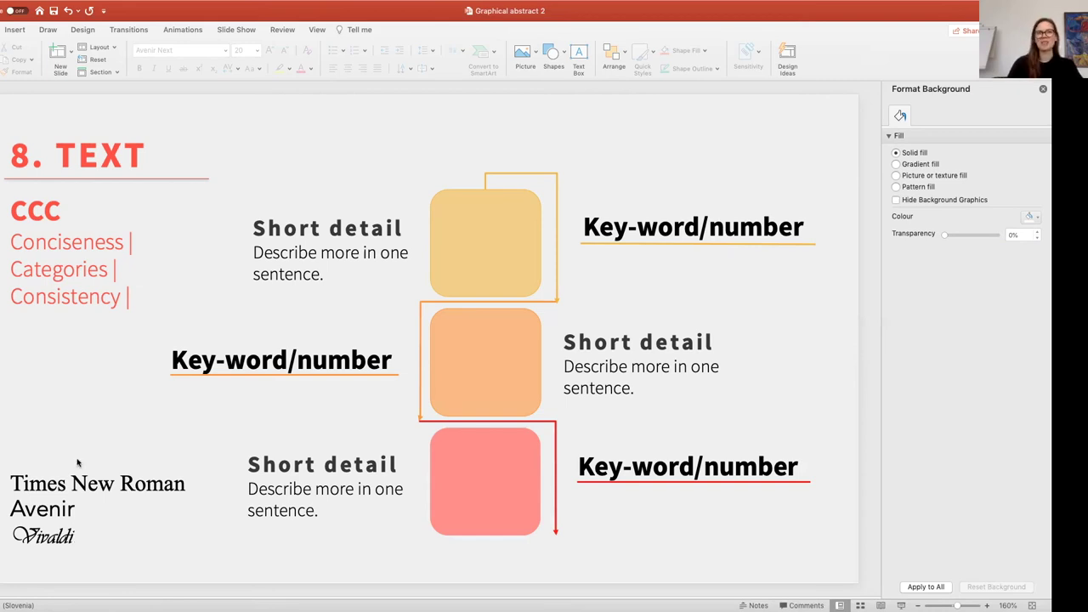
pyautogui.click(78, 461)
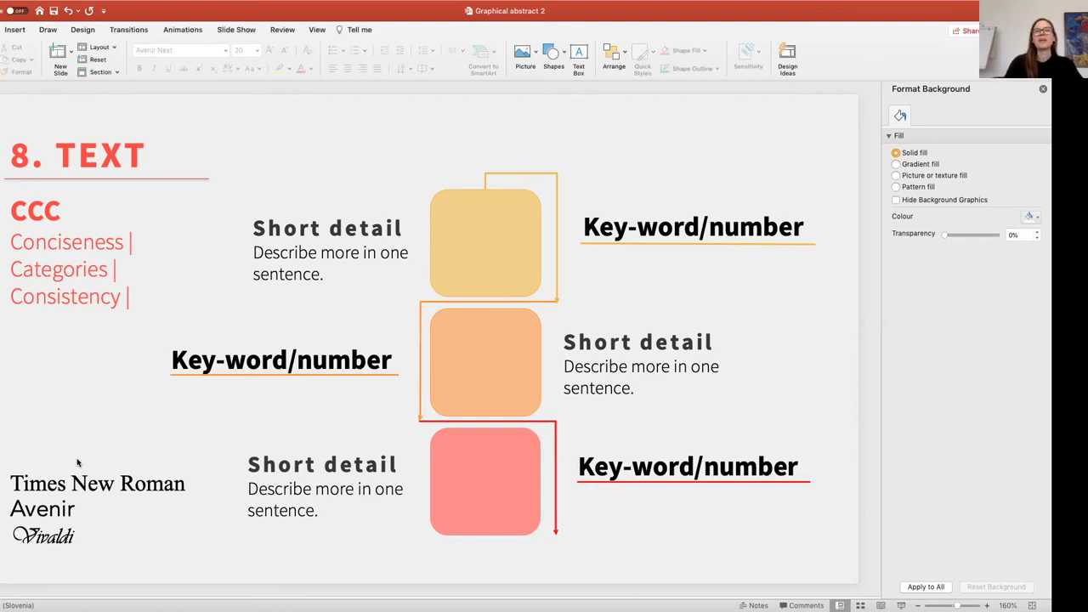
pyautogui.press('Down')
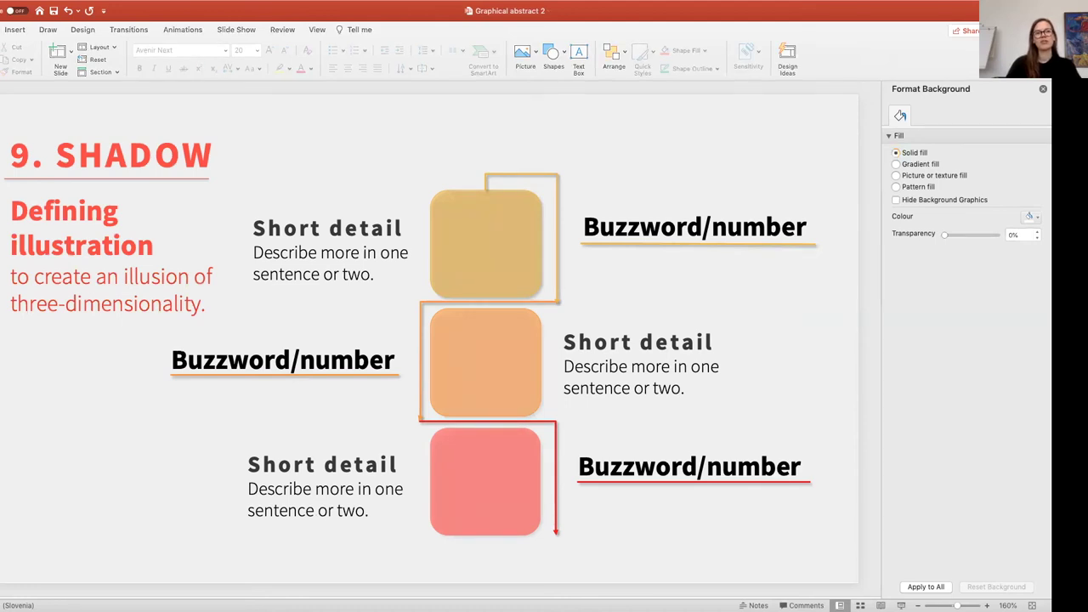
# Step: Refocus the window, step back to 8. TEXT, then forward to 9. SHADOW
pyautogui.click(51, 390)
pyautogui.press('Up')
pyautogui.press('Down')
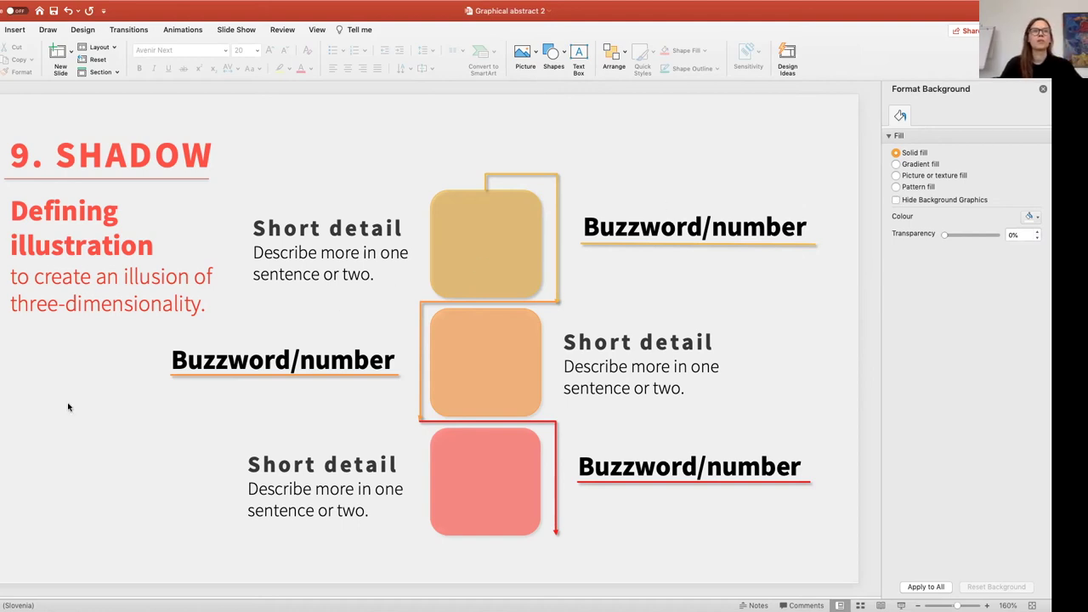
pyautogui.press('pagedown')
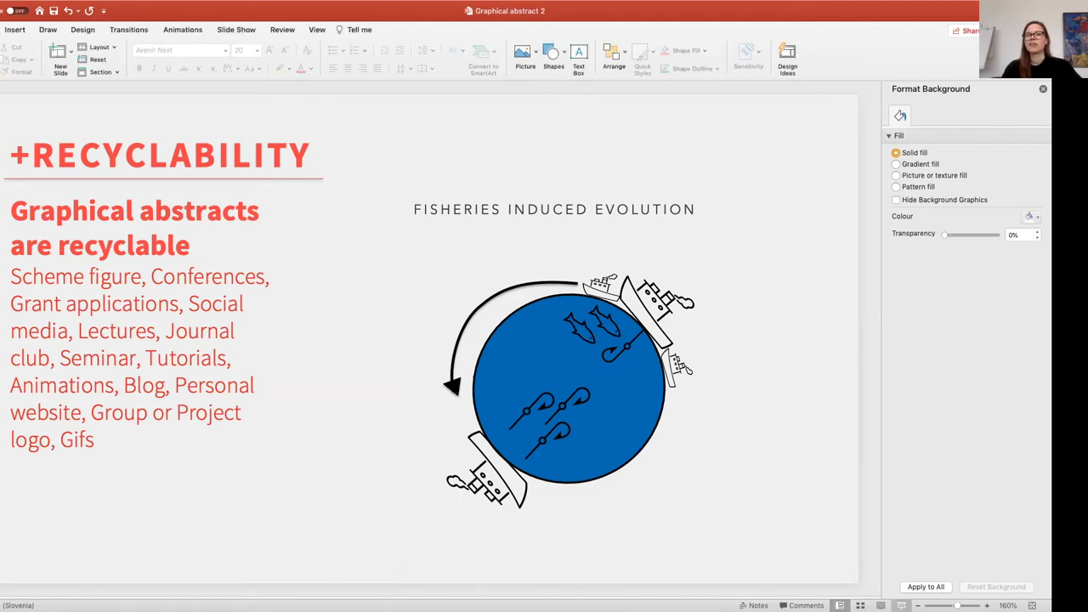
# Step: Start the slide show from the +RECYCLABILITY slide to play the rotating globe
pyautogui.click(901, 605)
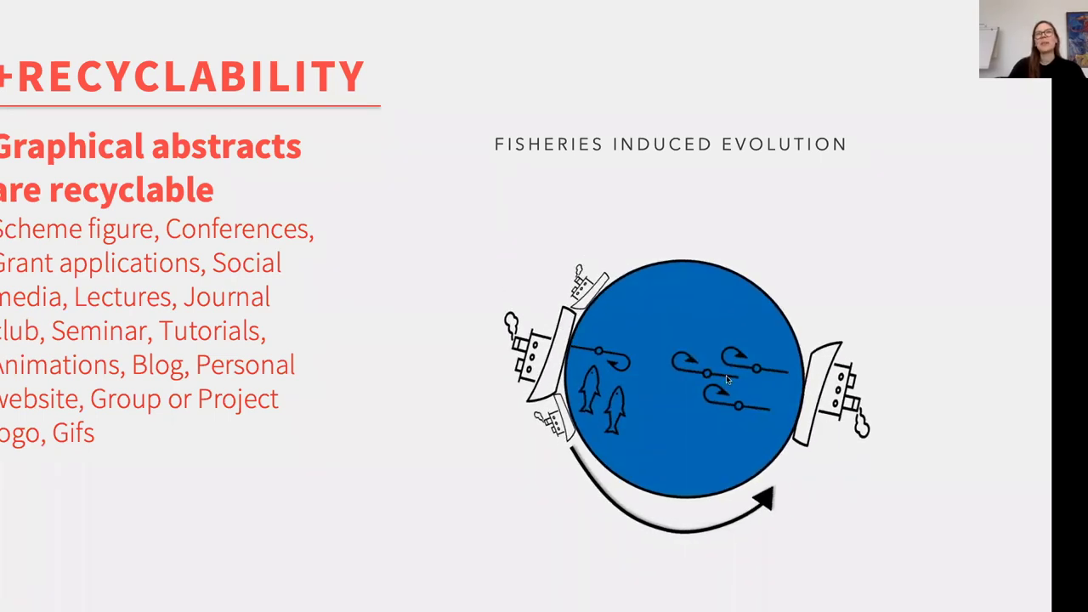
pyautogui.press('Escape')
pyautogui.scroll(-2, 605, 367)
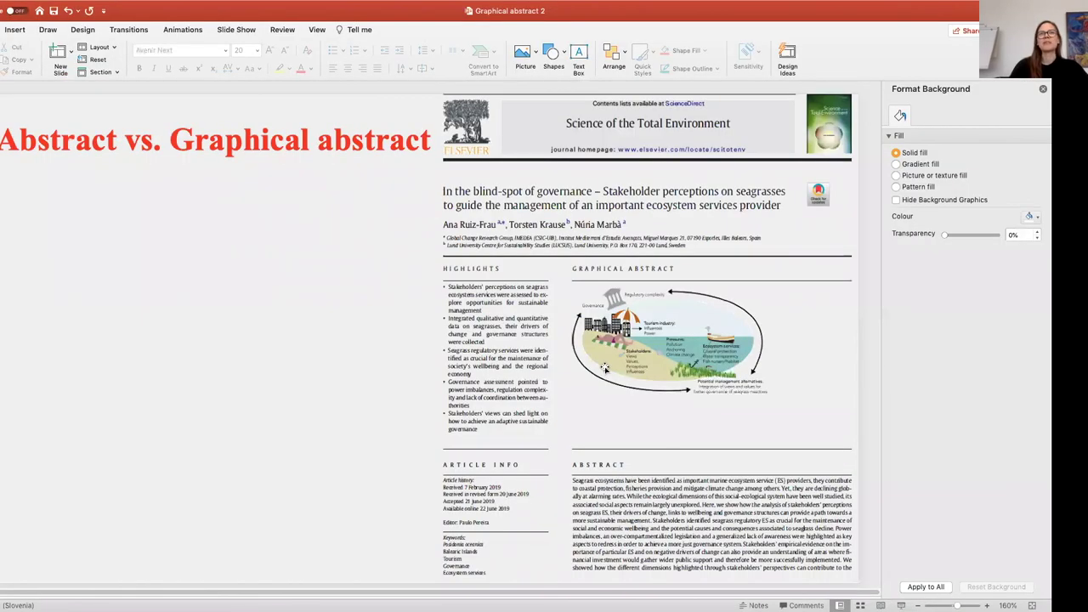
pyautogui.scroll(1, 401, 503)
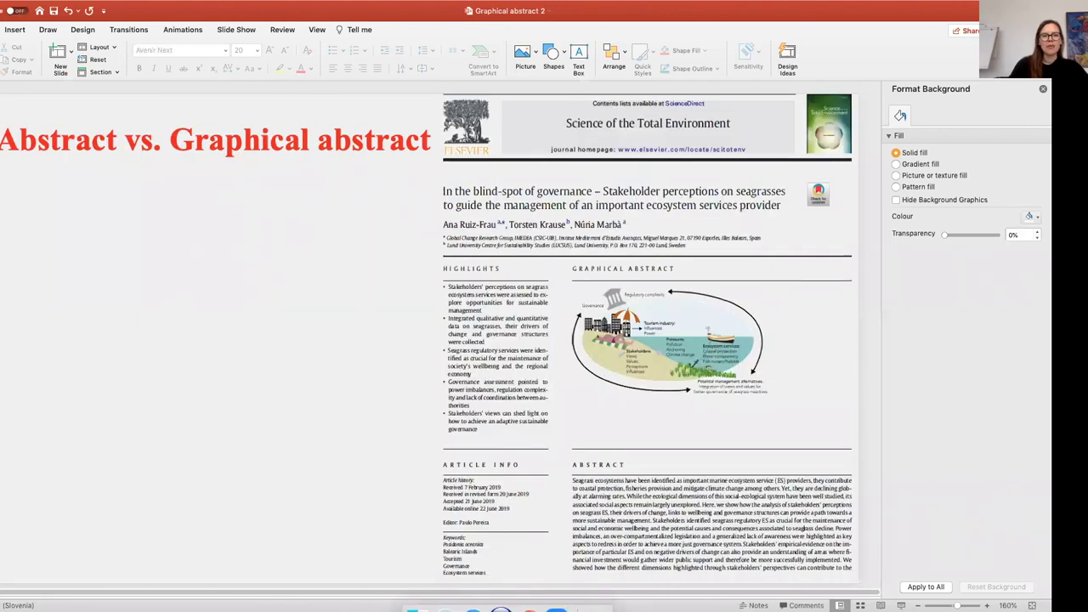
pyautogui.scroll(2, 295, 292)
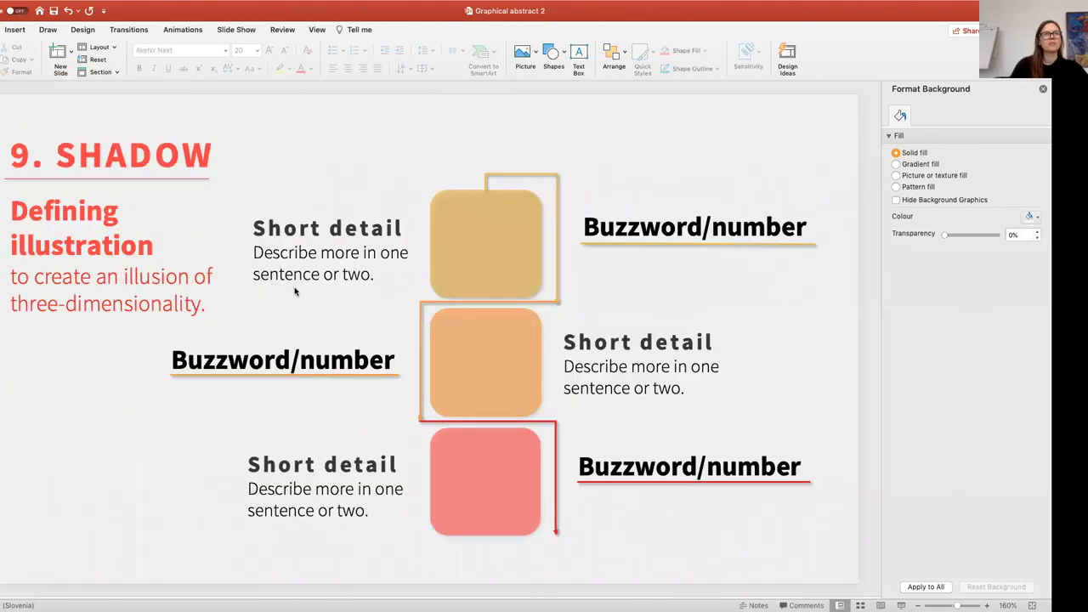
pyautogui.scroll(-2, 295, 292)
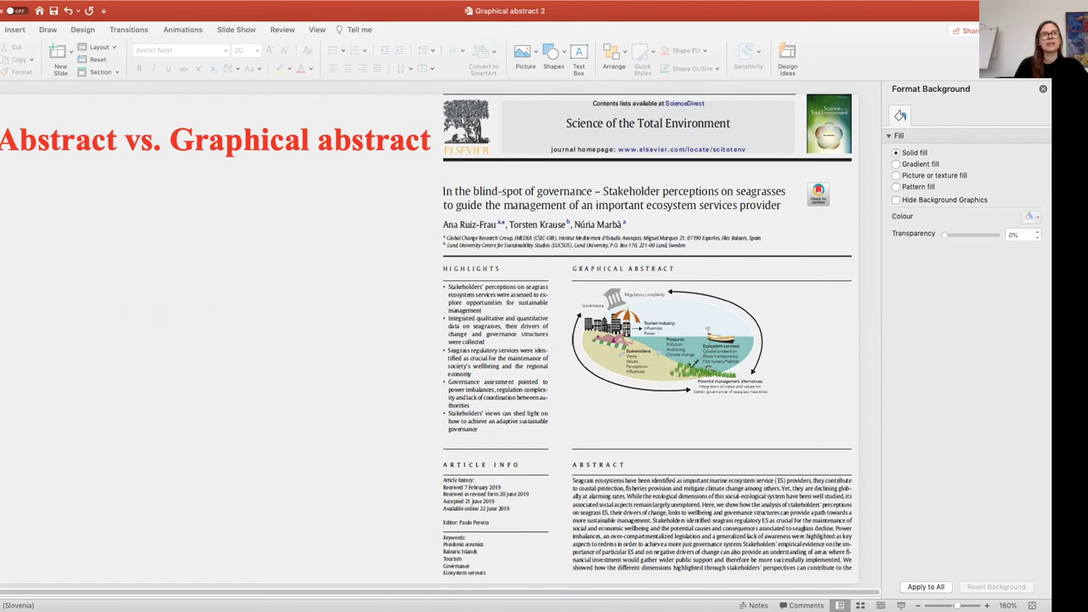
pyautogui.click(127, 357)
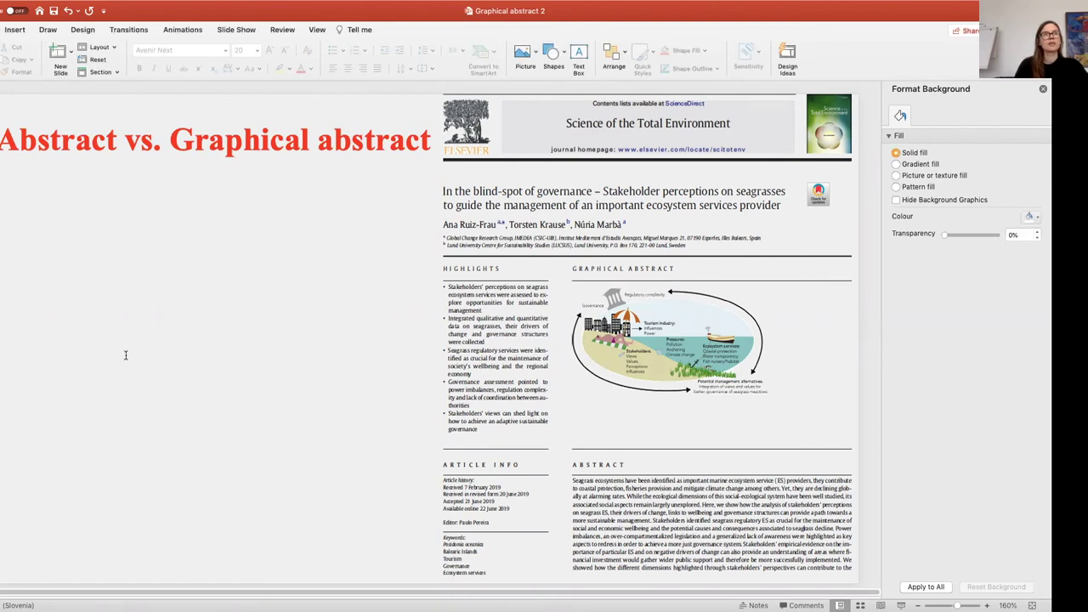
# Step: Go to the first comparison slide, add a hyphen after 'governance' in the title, and select the abstract text
pyautogui.press('Down')
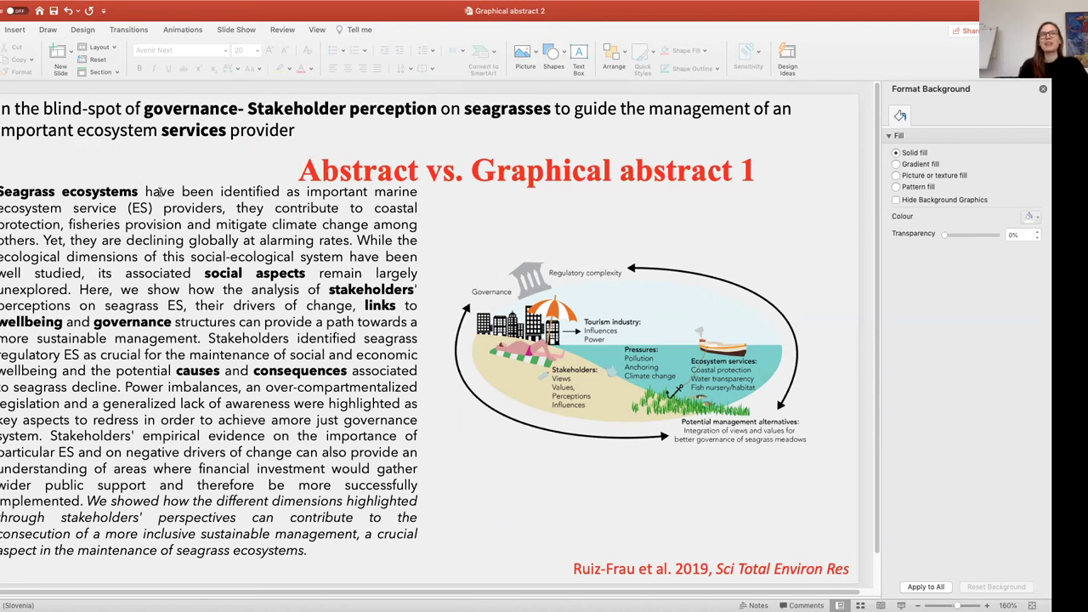
pyautogui.click(242, 108)
pyautogui.write('-')
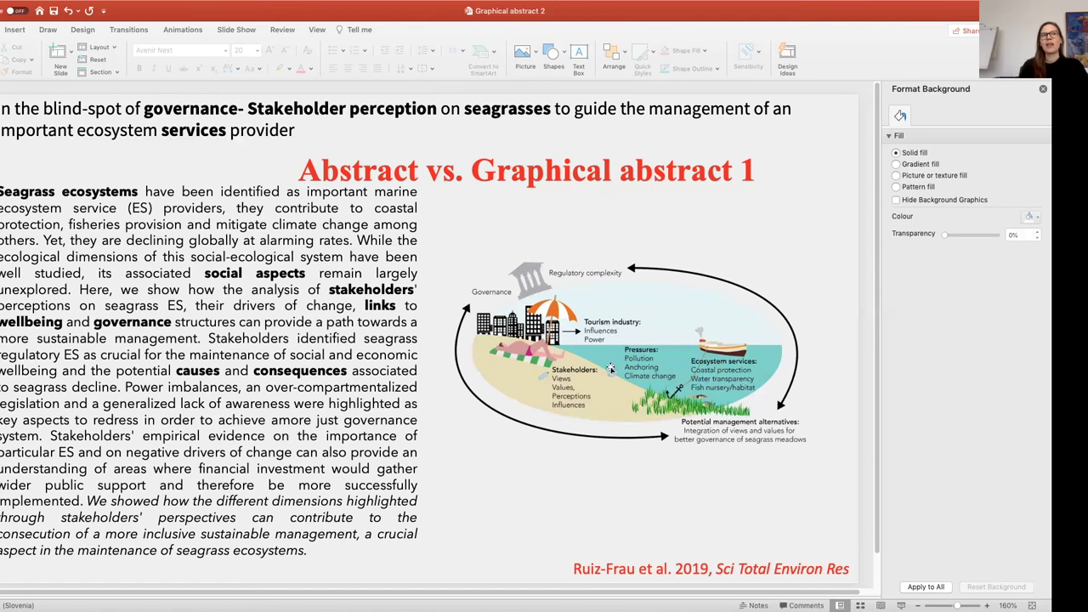
pyautogui.click(380, 309)
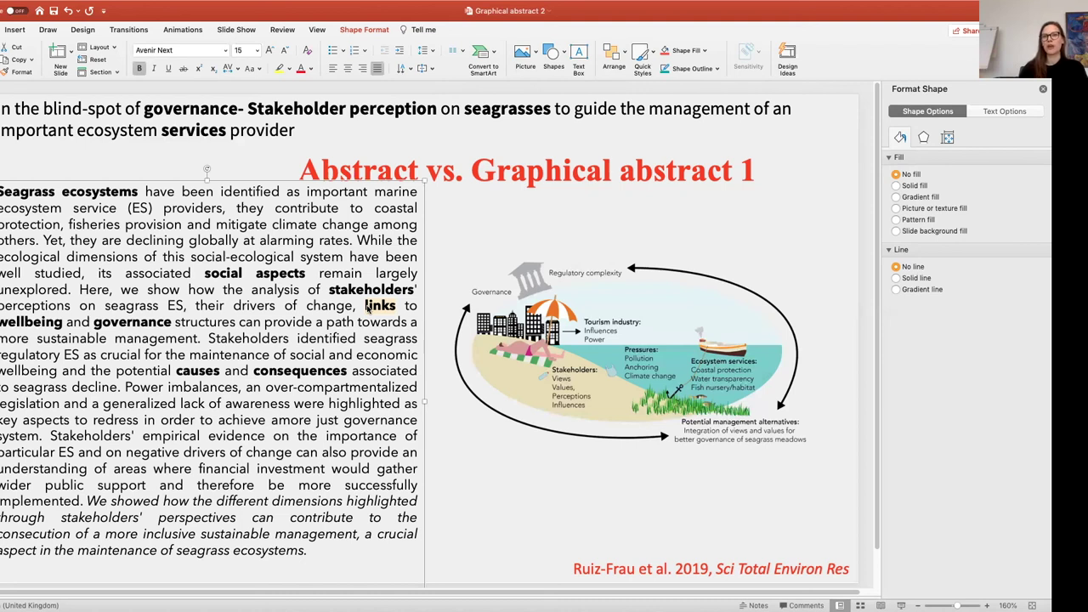
pyautogui.click(241, 356)
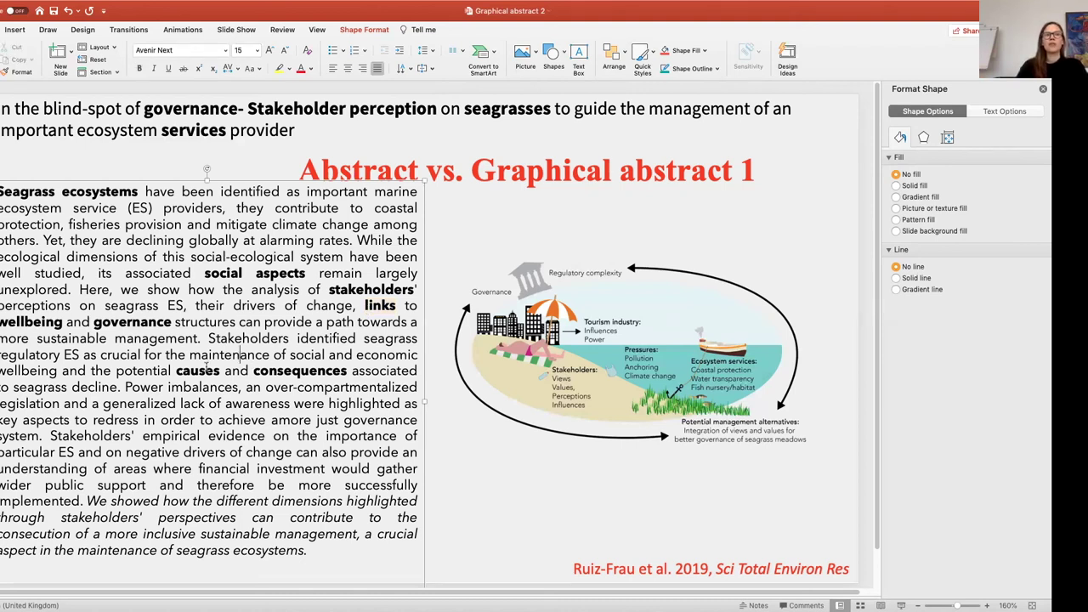
pyautogui.click(207, 371)
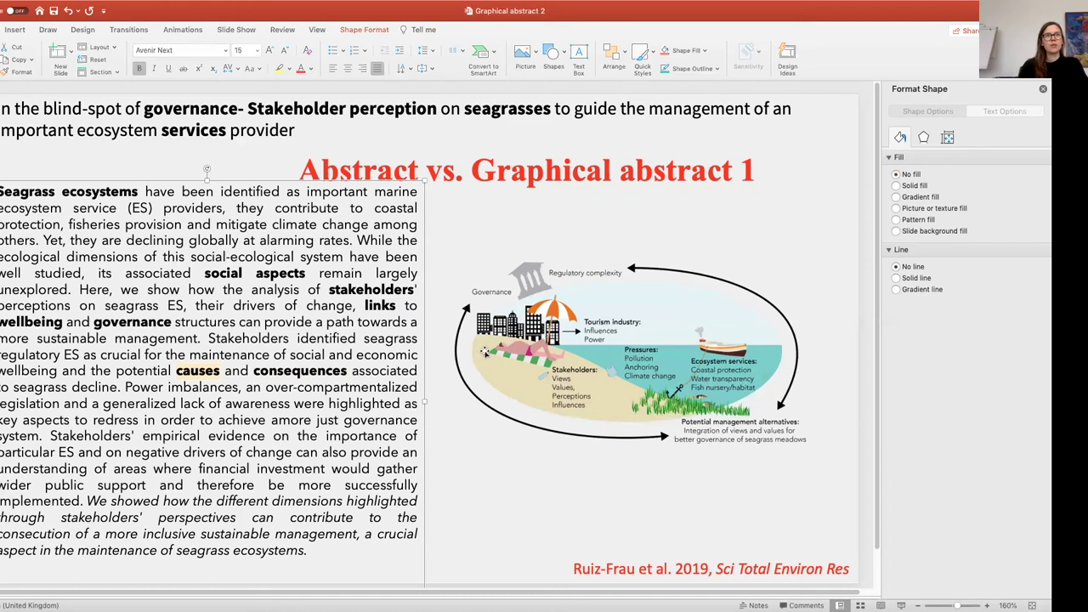
pyautogui.click(177, 192)
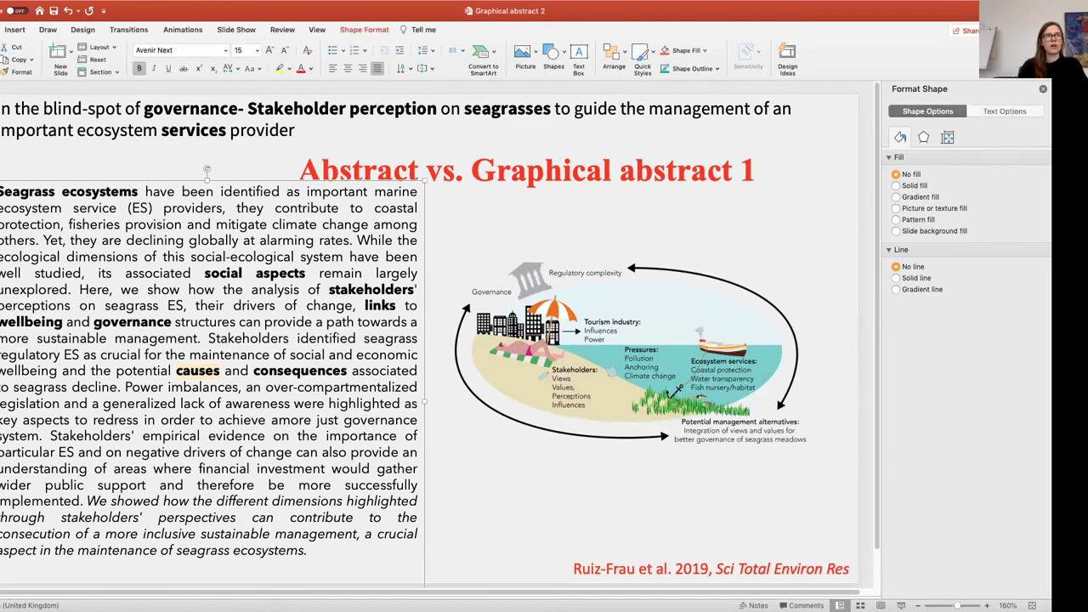
# Step: Leave the abstract text box and advance to the Abstract vs. Graphical abstract 2 slide
pyautogui.press('Escape')
pyautogui.press('Escape')
pyautogui.press('pagedown')
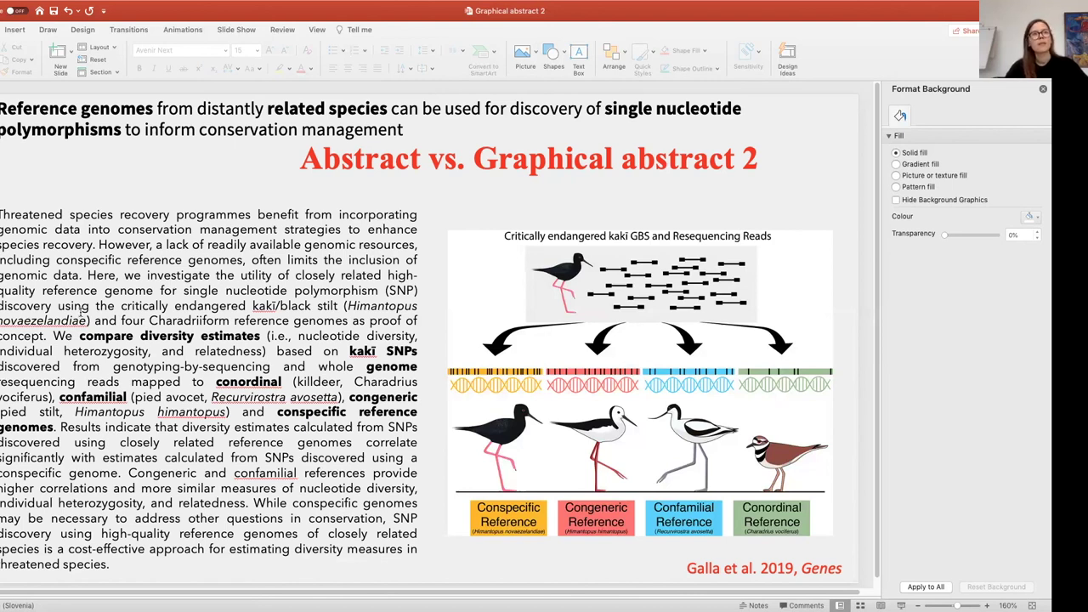
# Step: Advance to the Abstract vs. Graphical abstract 3 slide on macrophyte herbivory
pyautogui.press('Down')
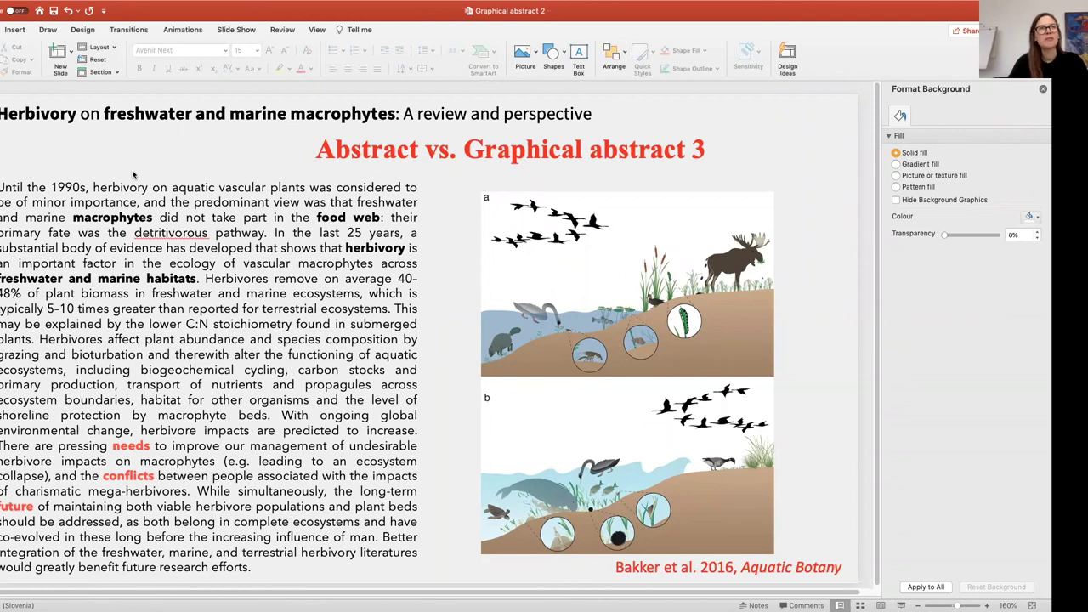
# Step: Advance to the 'Where to find icons?' slide showing Inkscape, Blender, BioRender, Flaticon and Illustrator logos
pyautogui.press('pagedown')
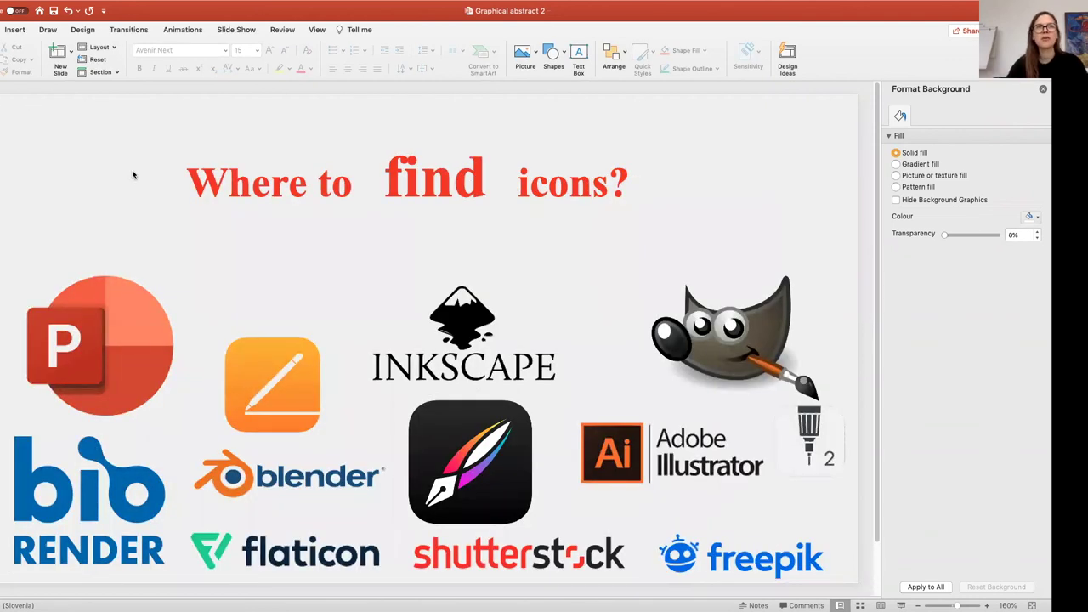